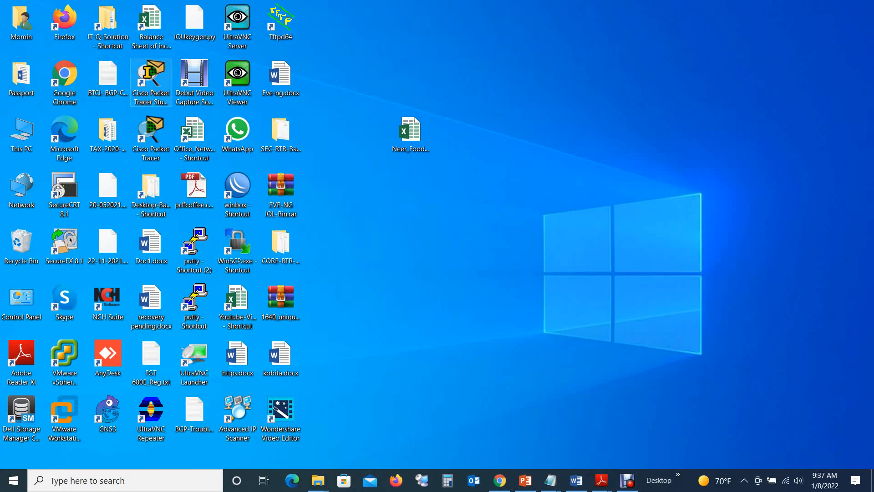
- Launch Cisco Packet Tracer Student, maximize its empty workspace window, and minimize it to the desktop
double_click(151, 79)
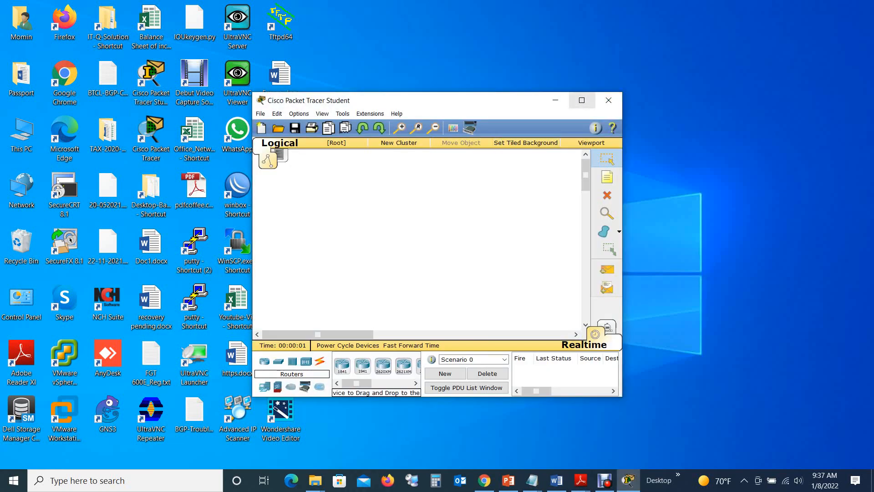
click(582, 100)
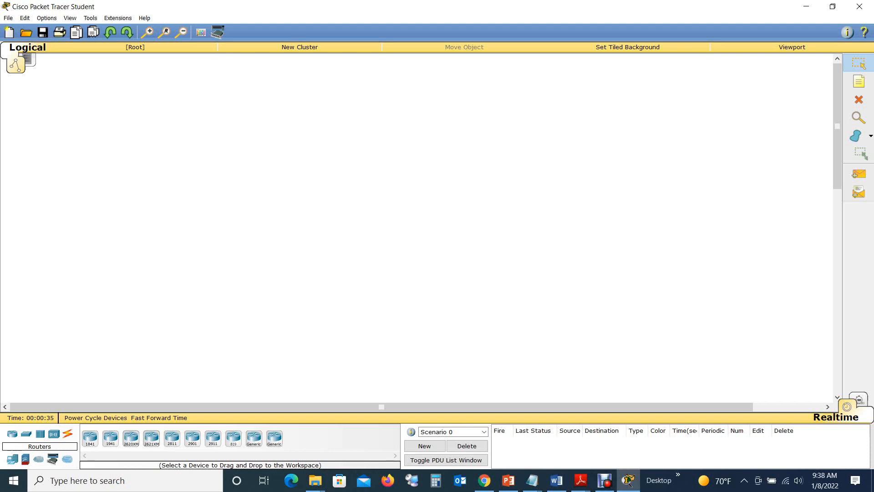
click(806, 7)
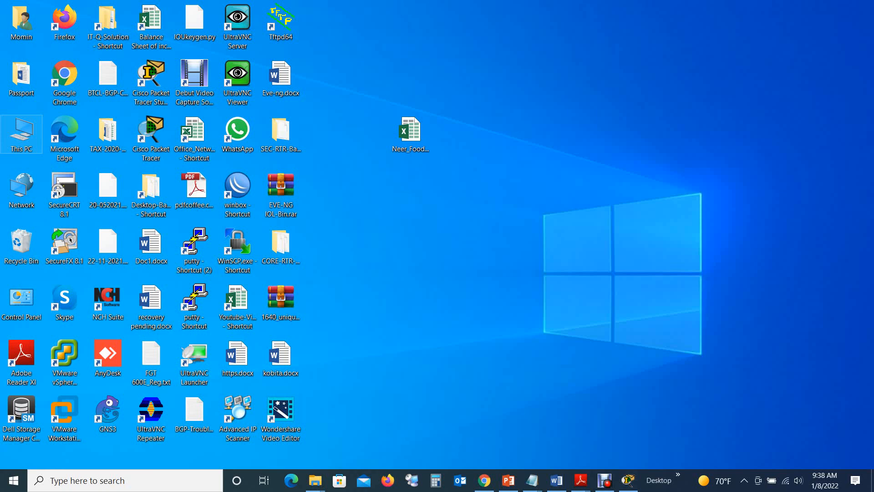
- Open Device Manager in Computer Management and examine the device categories, including the entries under USB Connector Managers
right_click(24, 140)
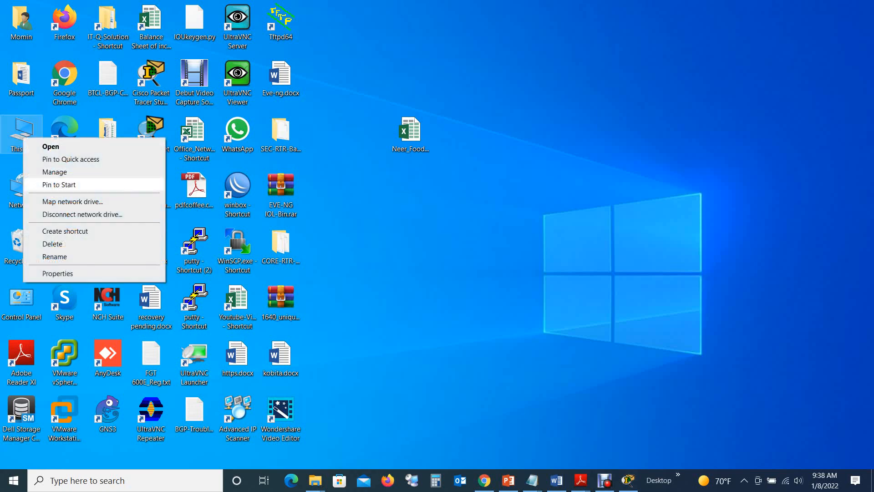
click(55, 173)
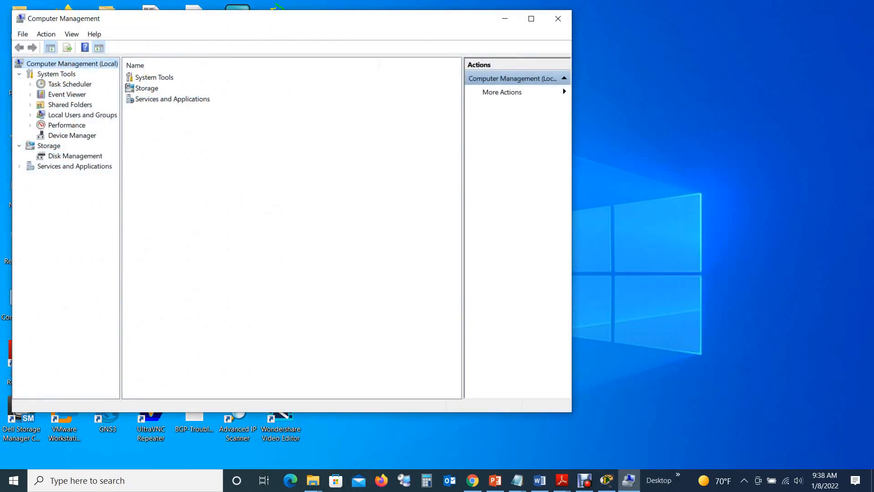
click(72, 136)
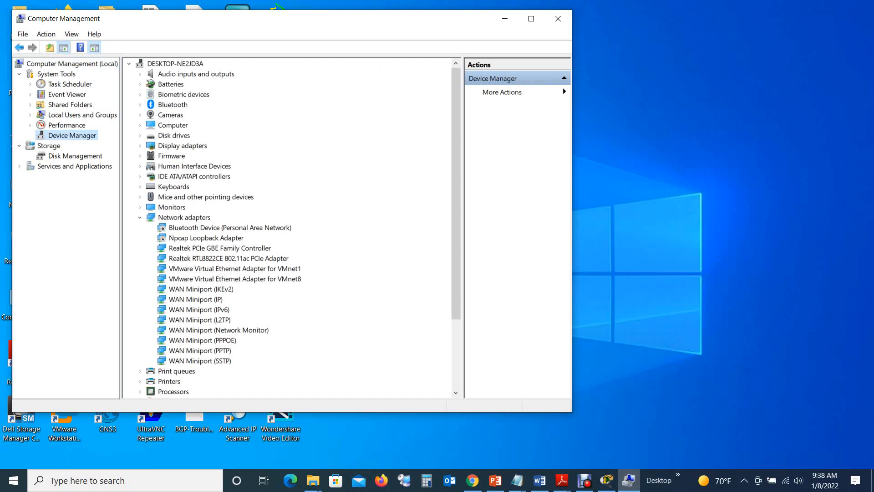
click(140, 218)
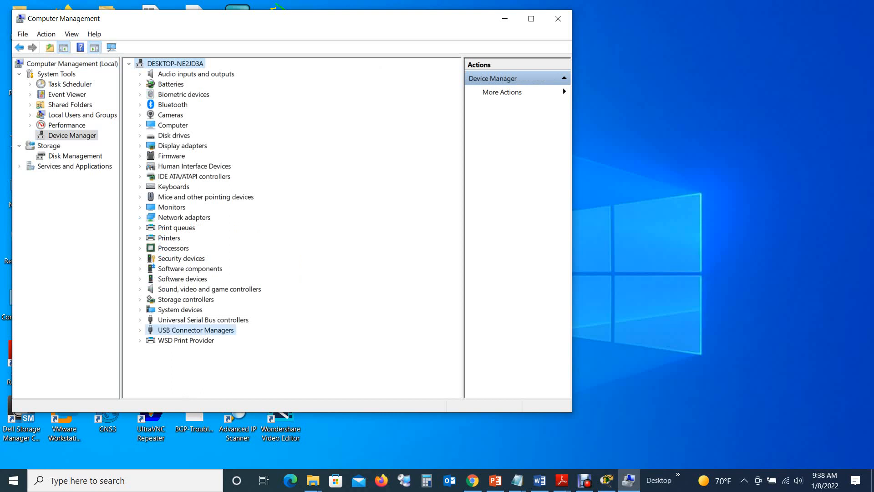
double_click(196, 330)
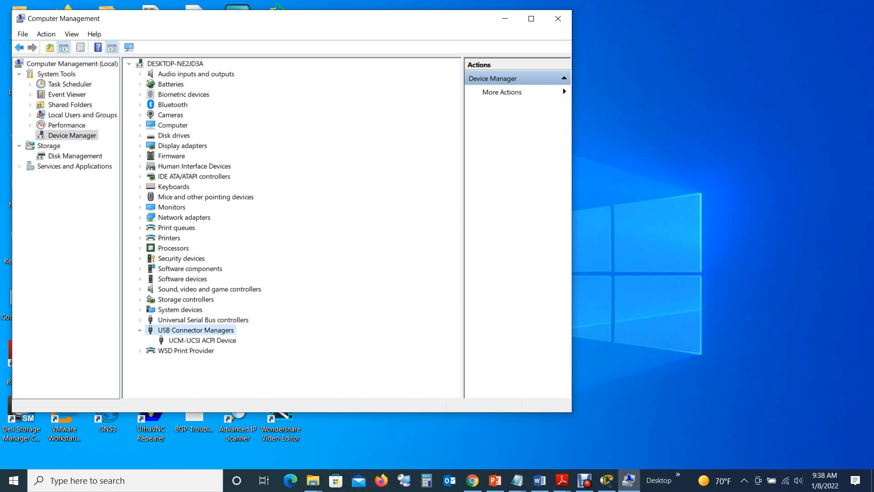
click(584, 480)
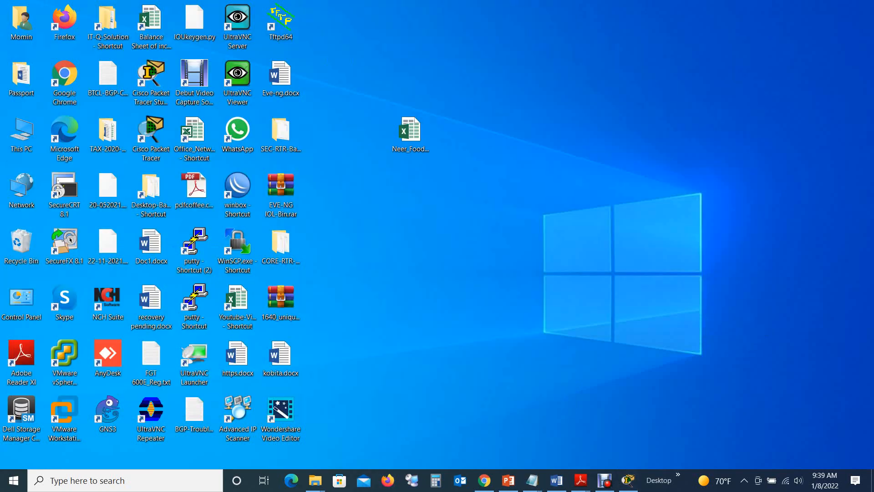
click(605, 480)
click(605, 480)
- Reopen Device Manager from Computer Management and check which COM port the USB-to-serial adapter uses under Ports (COM & LPT)
right_click(23, 139)
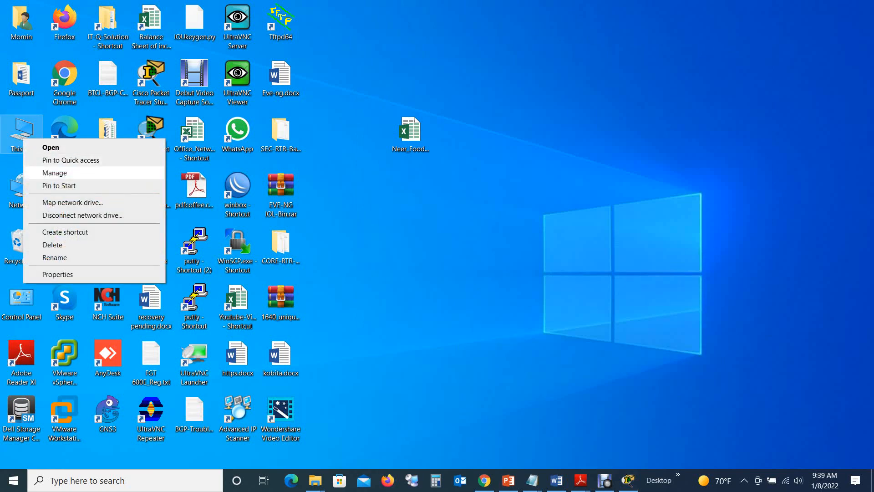
click(55, 173)
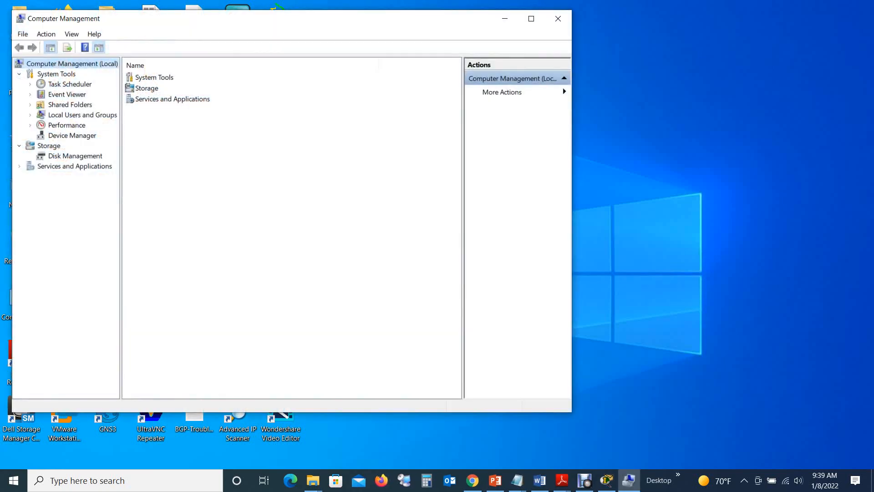
click(72, 135)
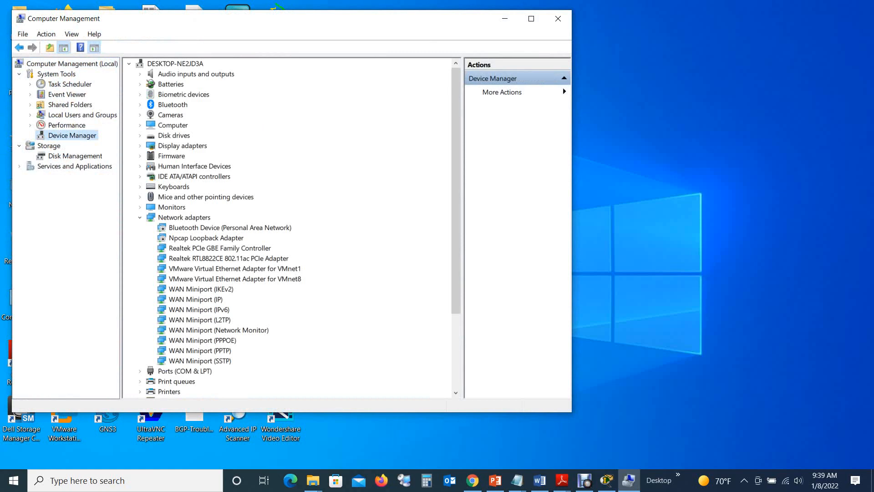
click(140, 218)
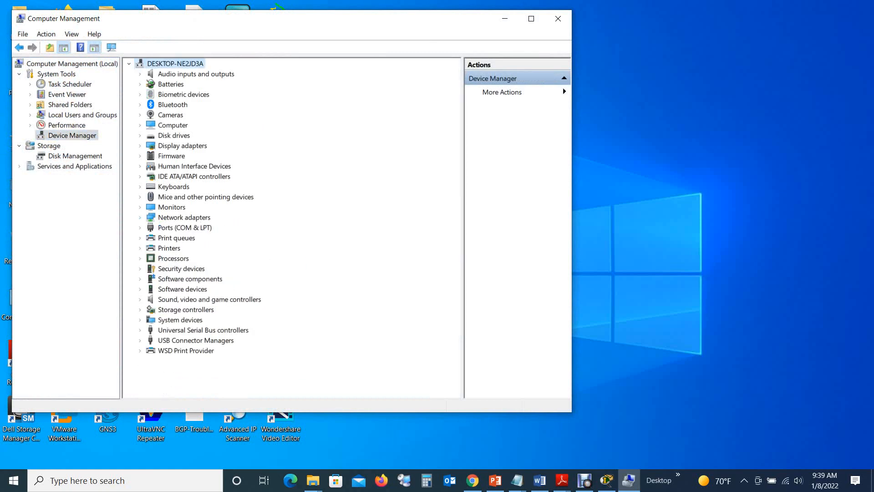
click(140, 228)
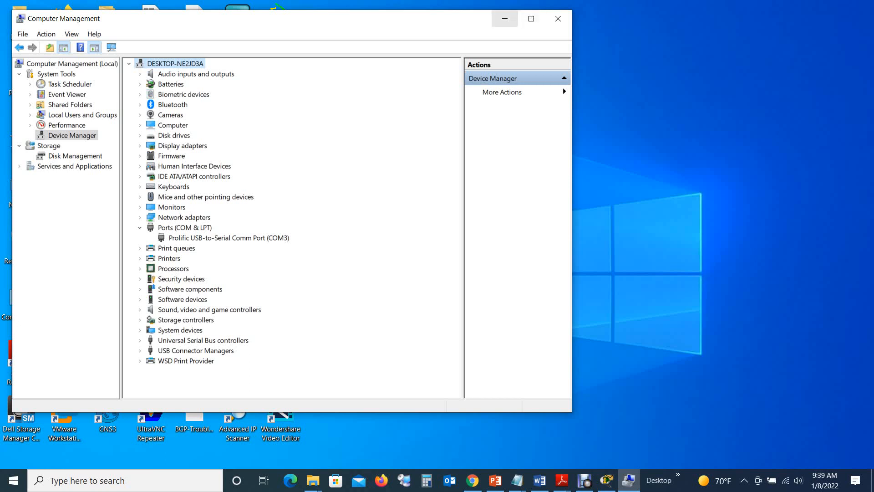
click(504, 18)
- Set up a PuTTY serial session on line COM3 and close the configuration without opening a connection
double_click(195, 246)
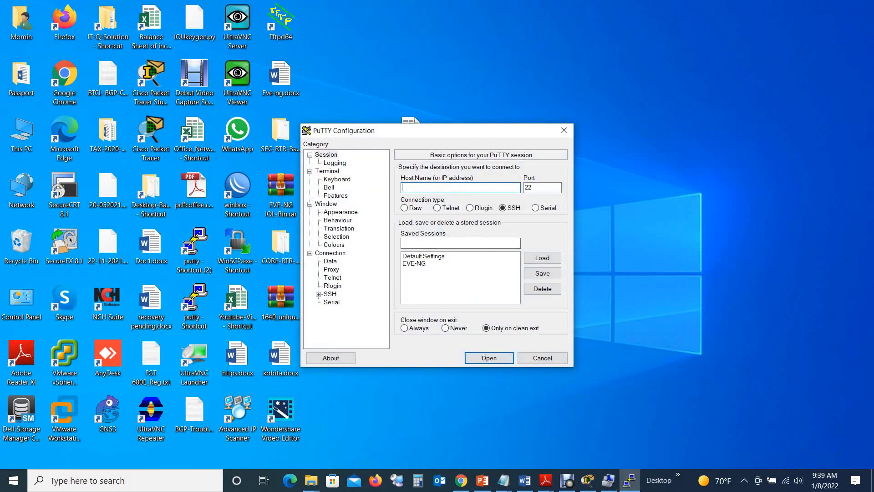
click(536, 208)
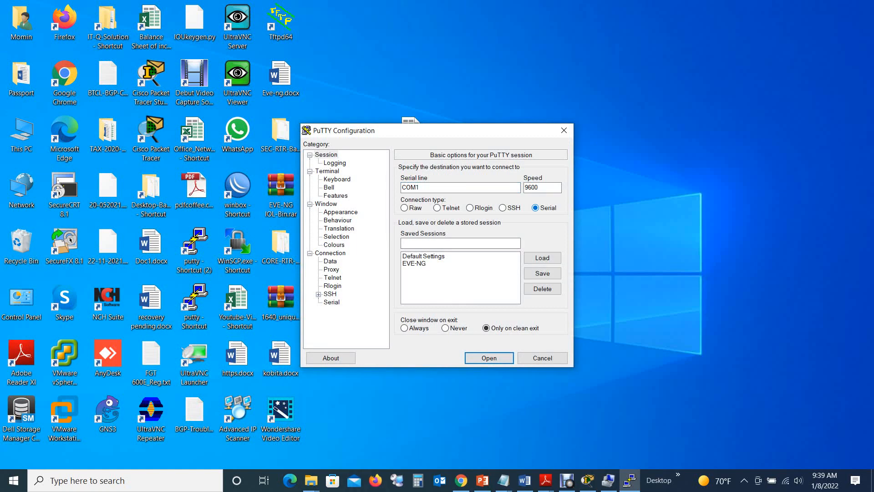
click(421, 187)
key(BackSpace)
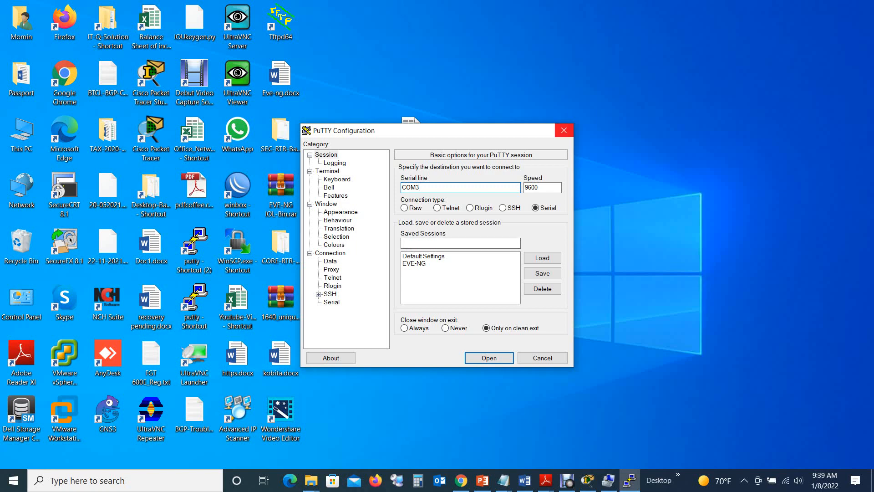
click(565, 131)
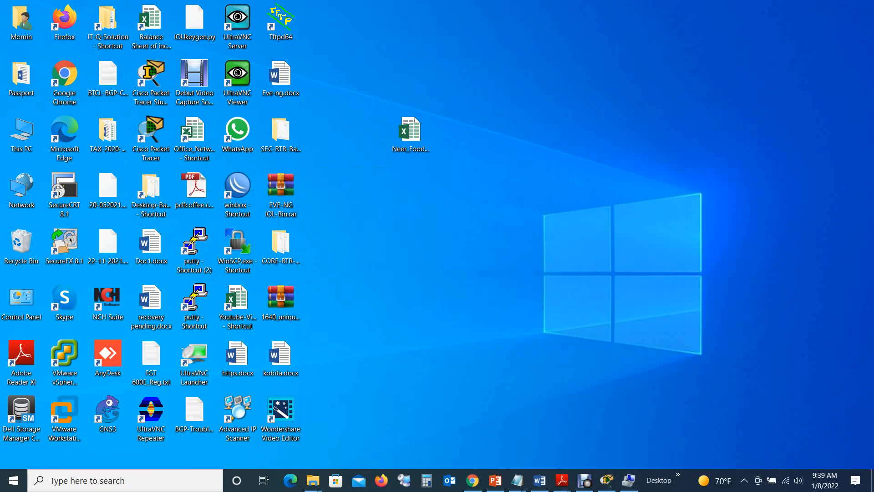
- Close the running Cisco Packet Tracer Student session, launch the program again, and maximize its window
click(606, 481)
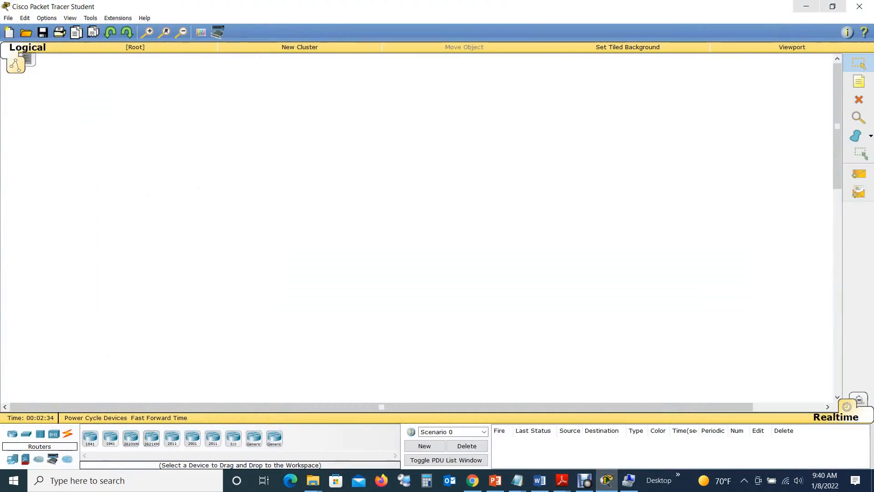
click(864, 5)
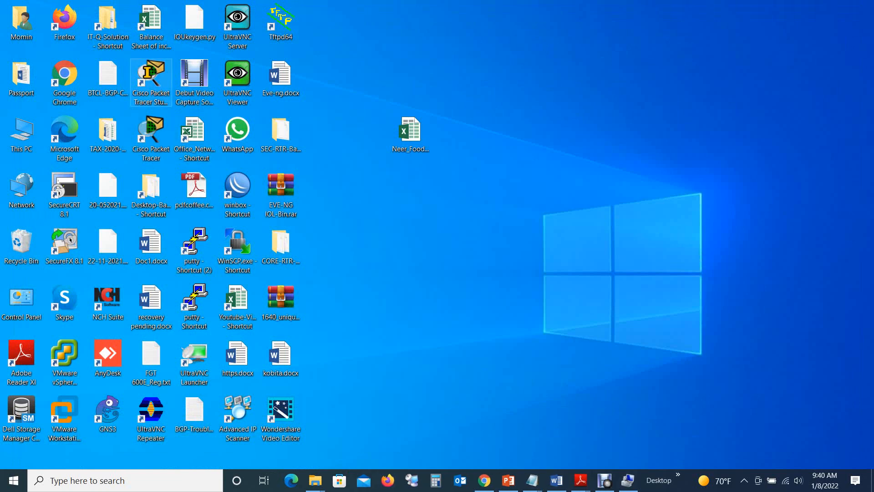
double_click(151, 80)
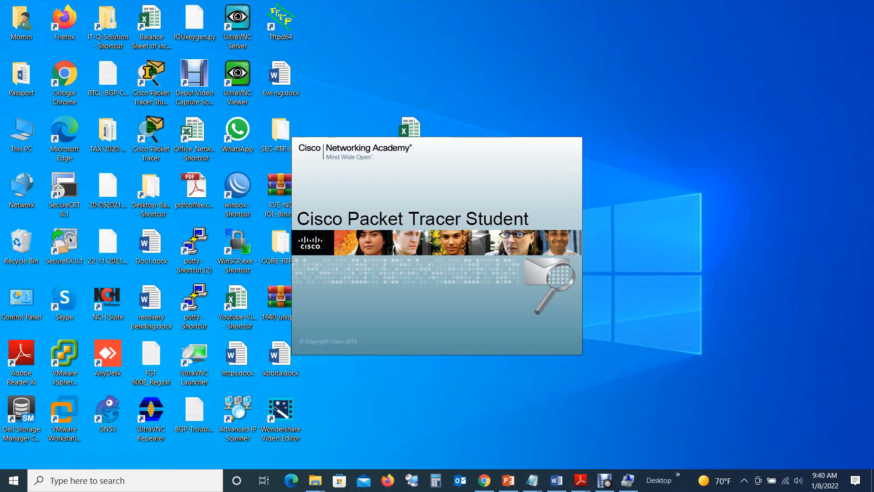
click(580, 97)
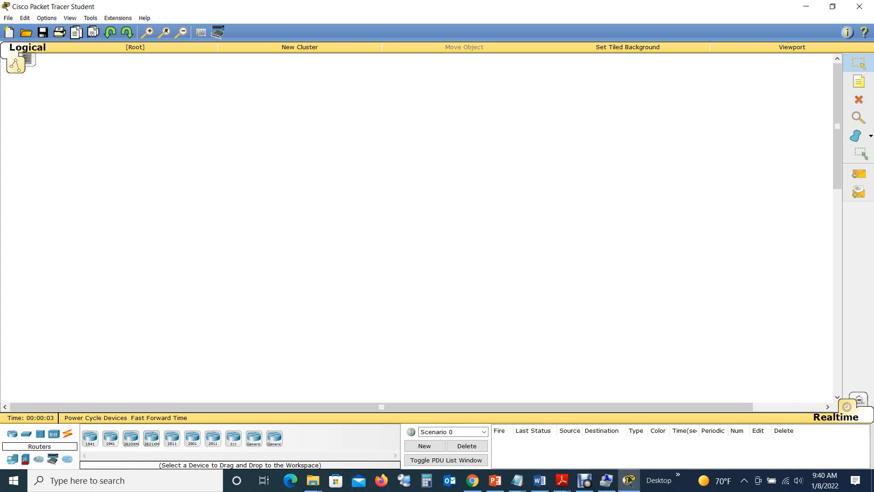
key(ctrl+o)
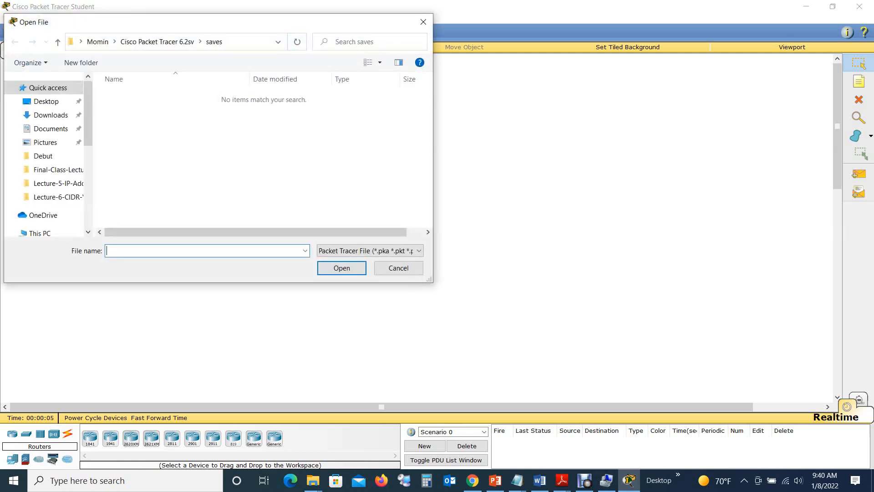
click(423, 22)
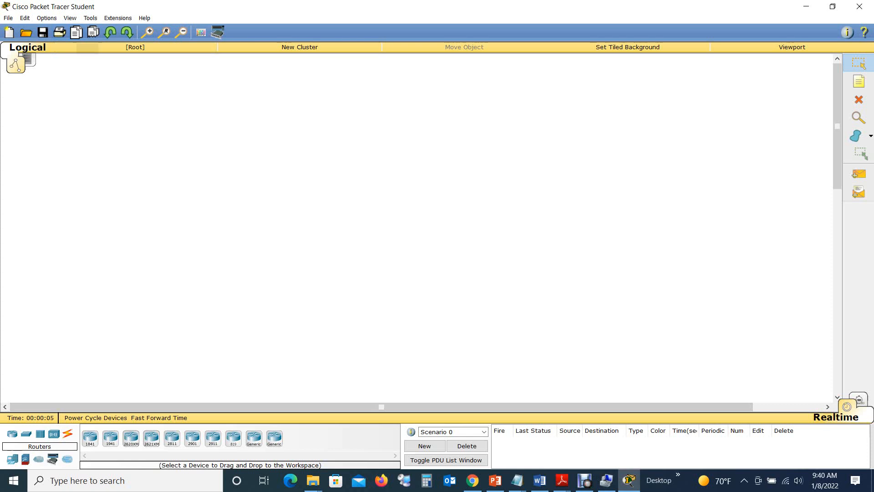
click(8, 18)
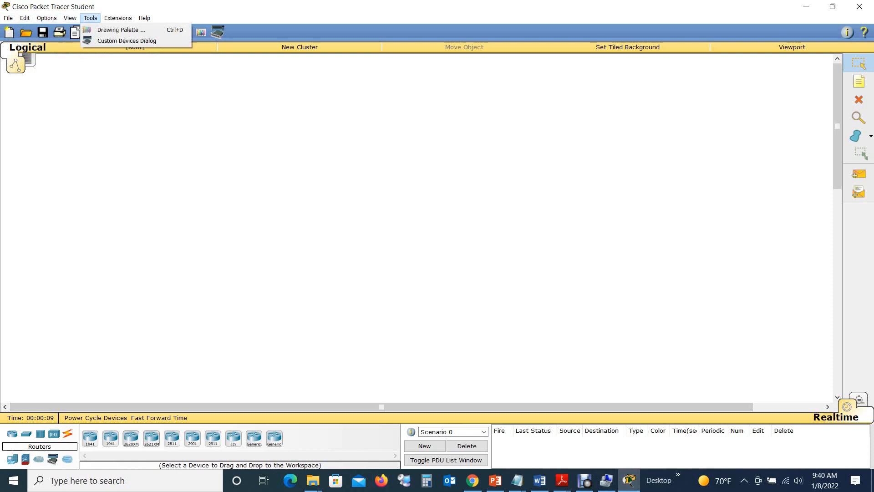
mouse_move(90, 18)
mouse_move(118, 18)
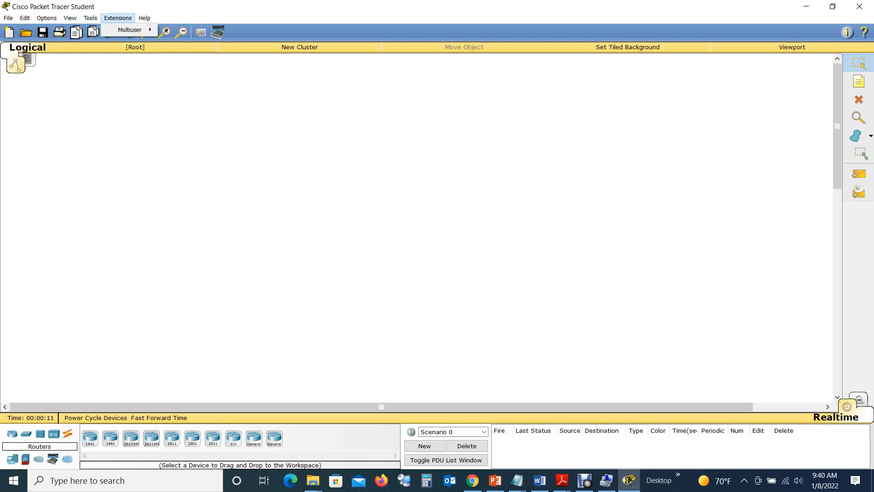
key(Escape)
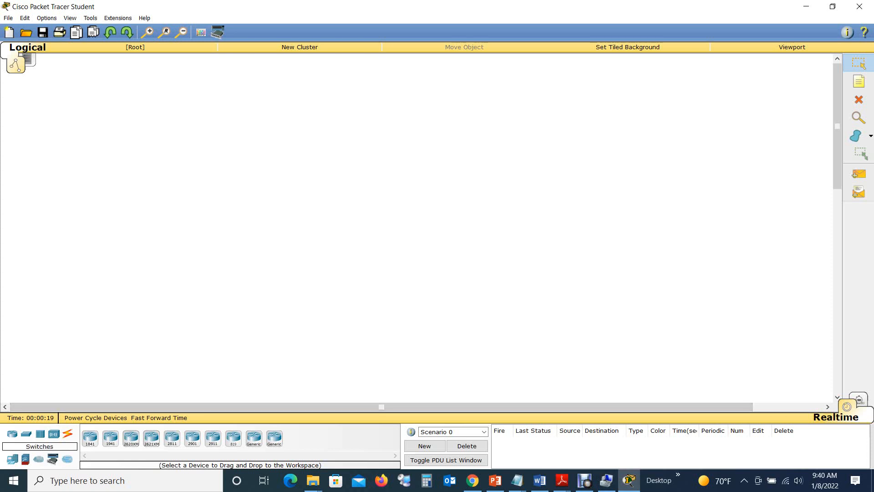
- Examine the device models offered under Switches, Hubs, Wireless Devices, Connections, End Devices, Security, WAN Emulation, and Custom Made Devices
click(26, 434)
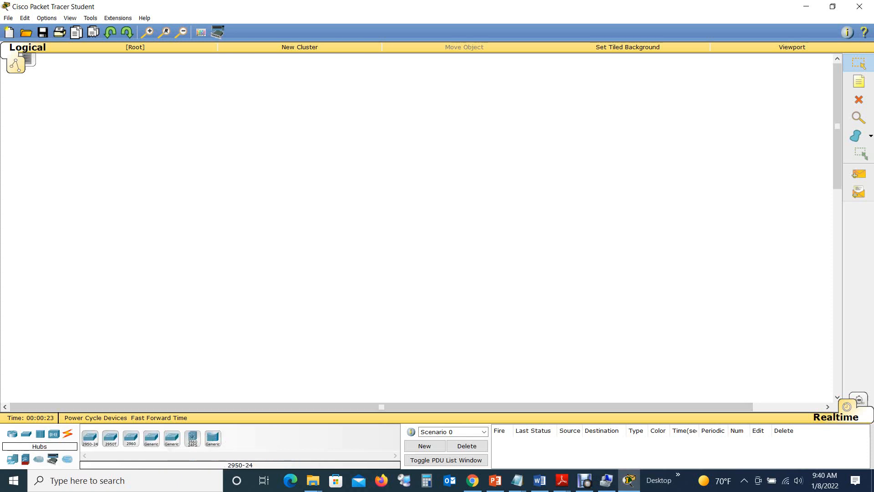
click(40, 434)
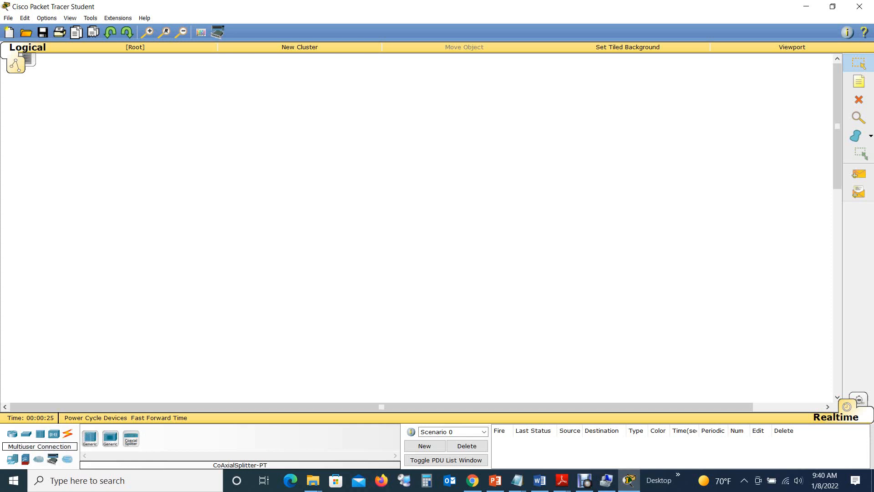
click(54, 434)
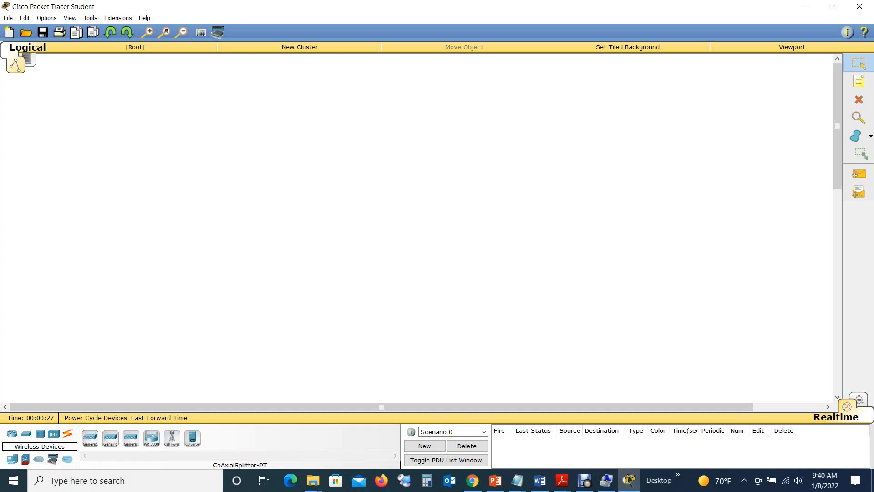
click(67, 433)
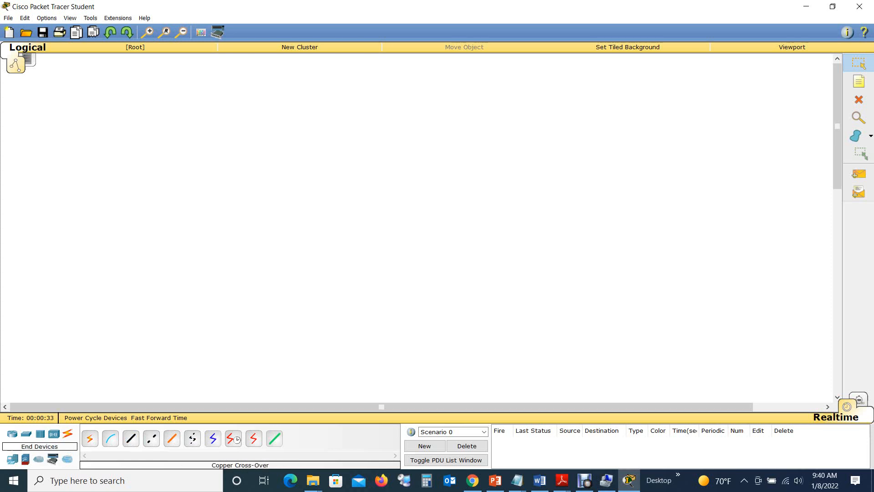
click(12, 459)
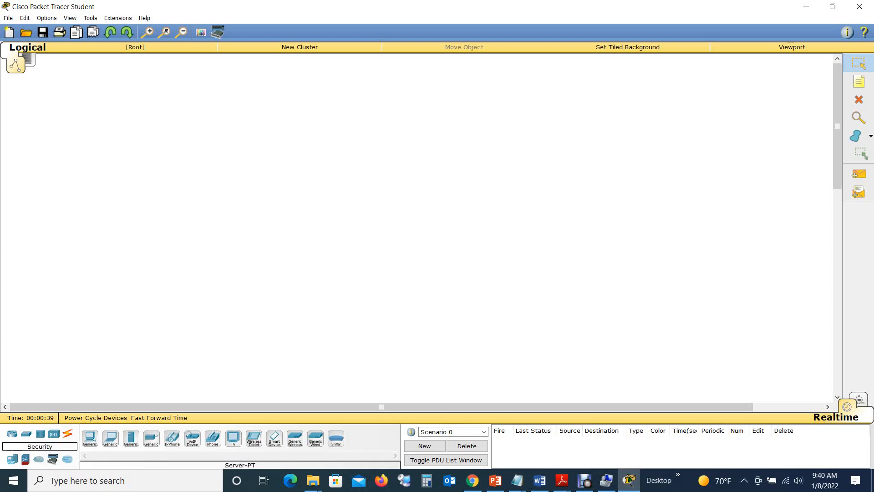
click(25, 459)
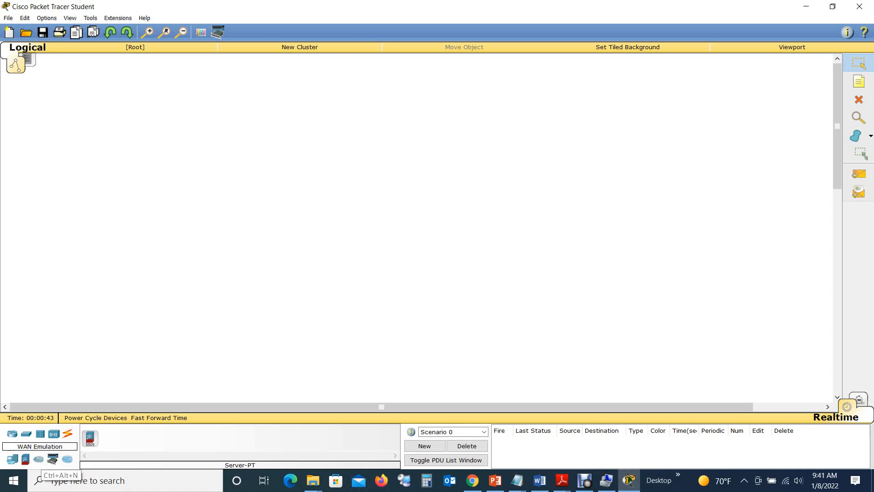
click(39, 458)
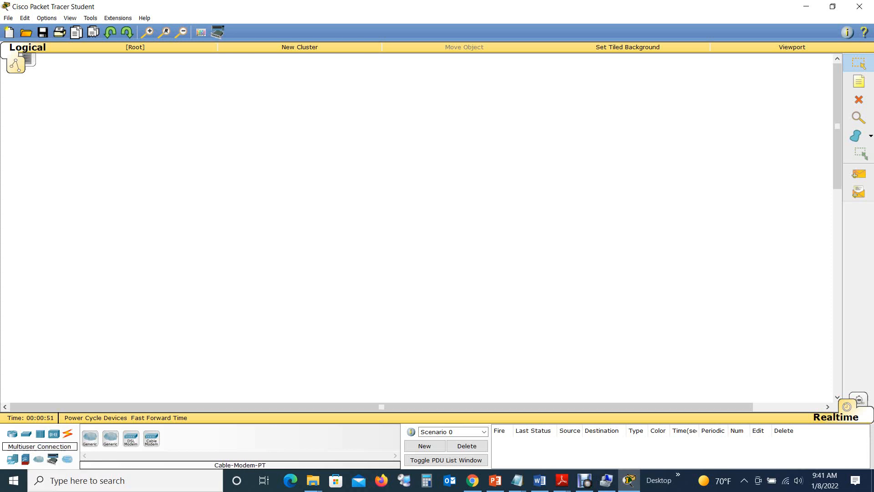
click(67, 459)
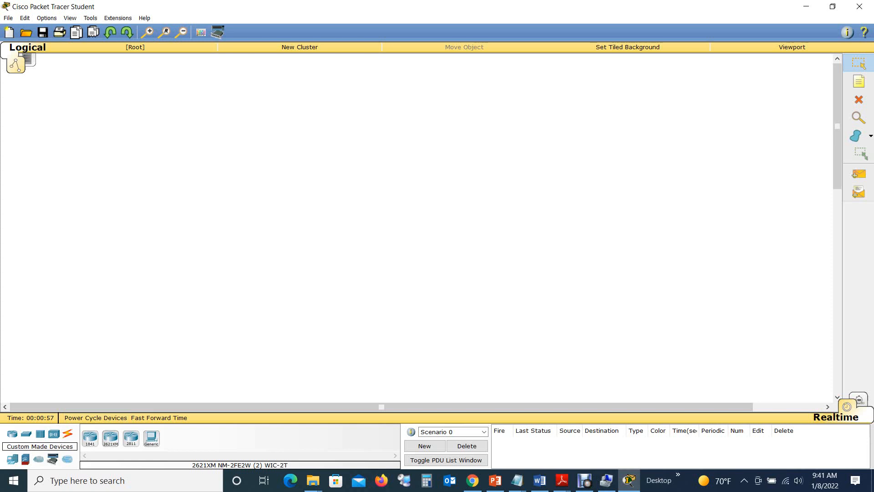
- Place an 1841 router in the Logical workspace and move it slightly up and to the right
click(13, 434)
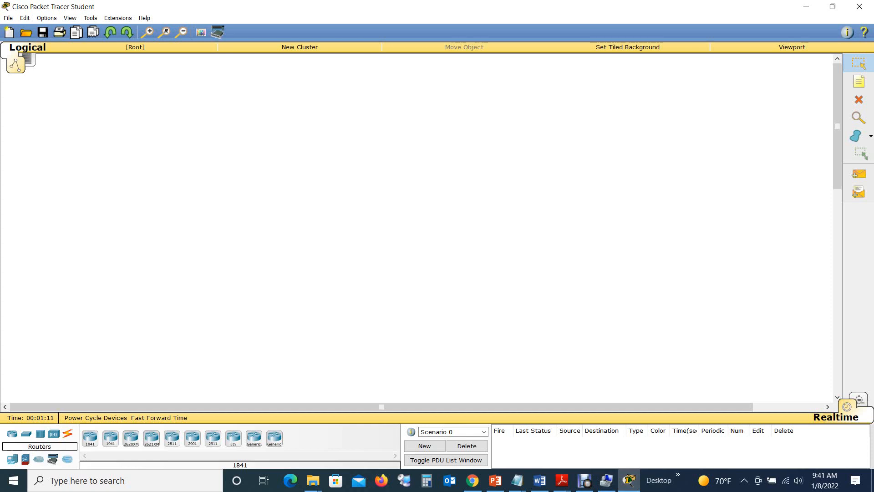
click(90, 438)
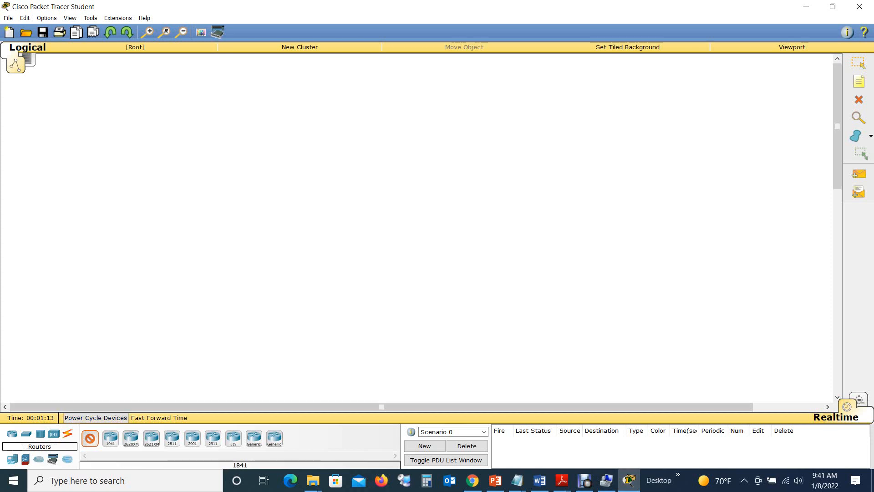
click(312, 202)
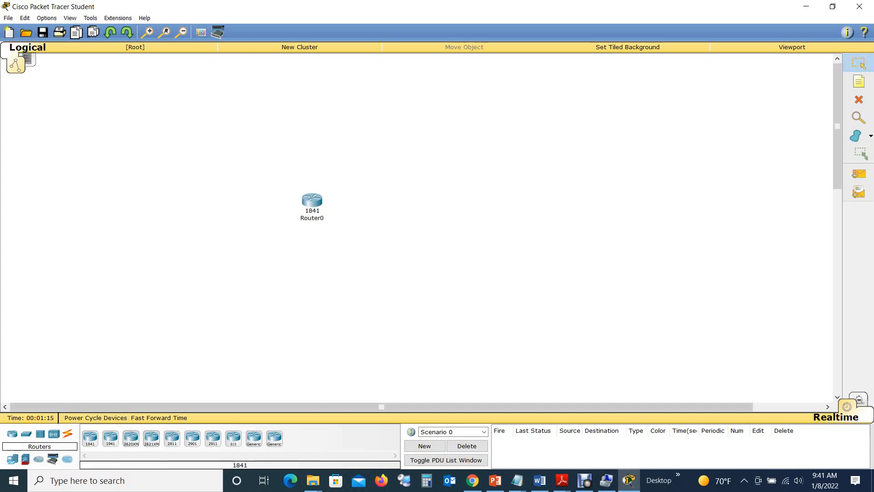
drag(312, 201, 331, 169)
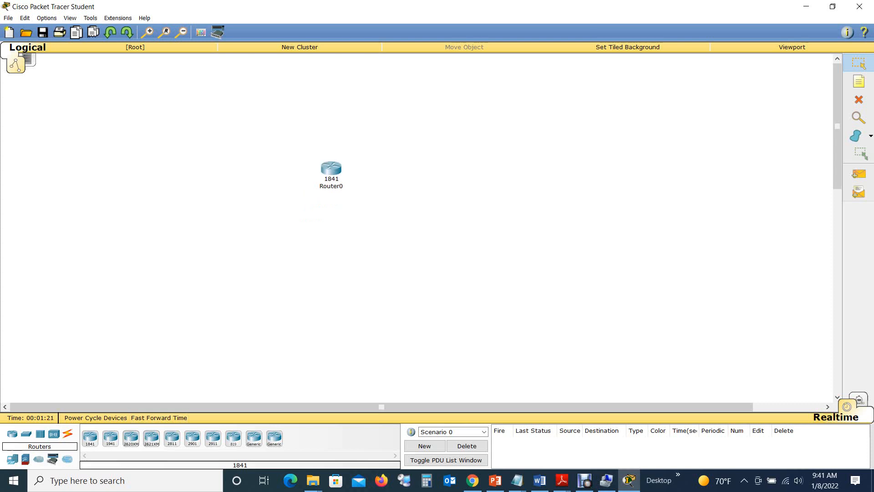
- View the router's device window briefly and delete the router from the workspace
click(331, 171)
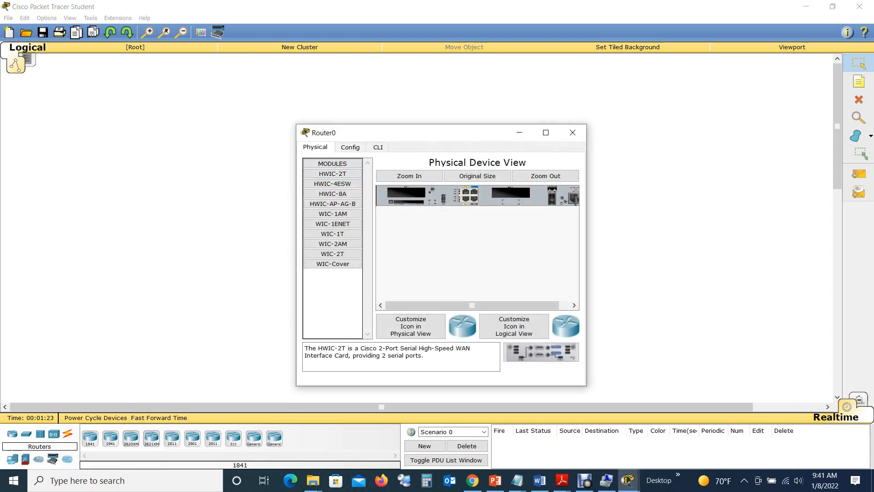
click(573, 133)
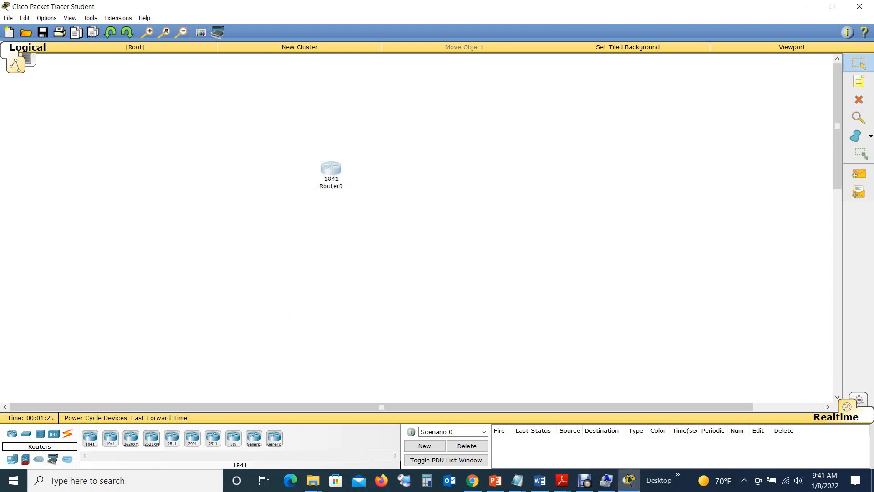
key(Delete)
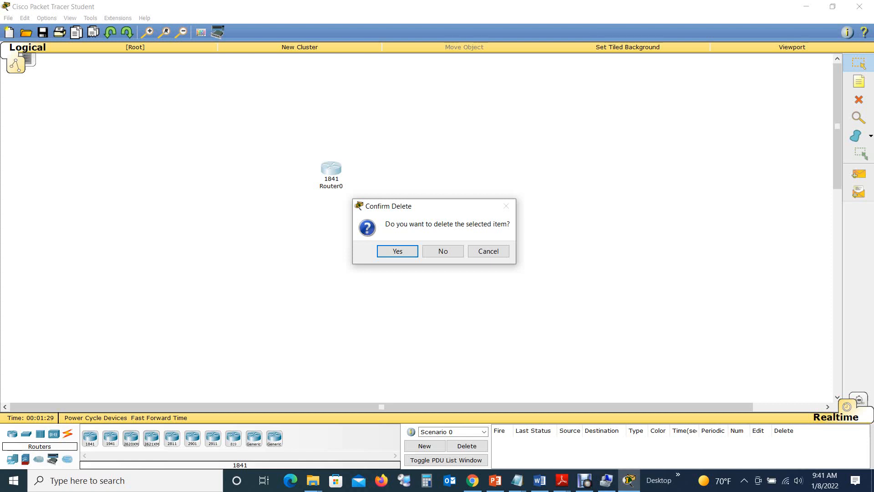
key(Return)
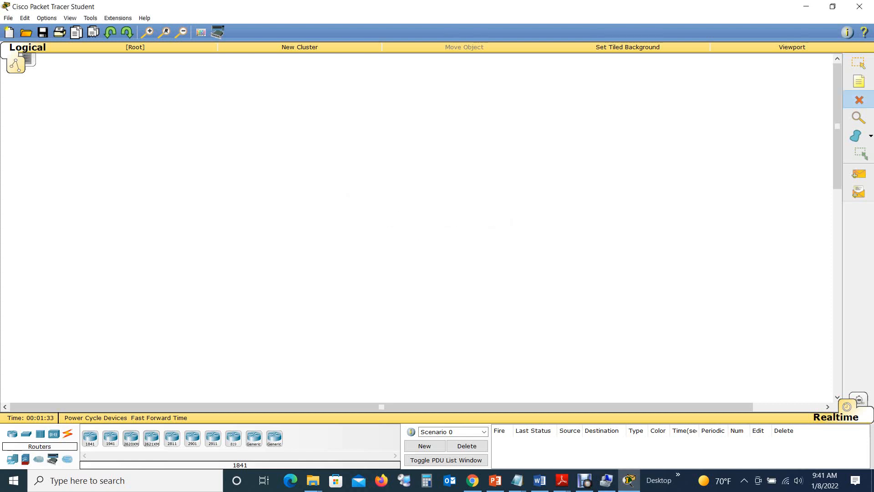
- Place a new 1841 router in the upper middle-left of the workspace
click(89, 438)
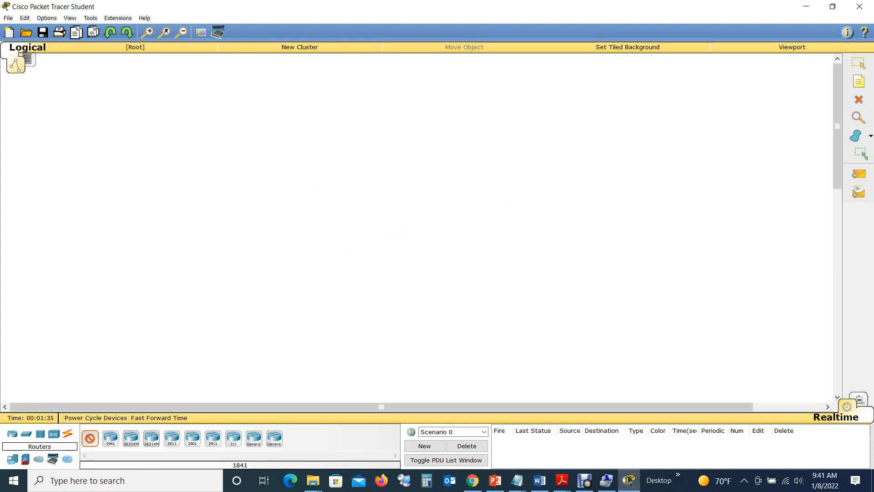
click(304, 177)
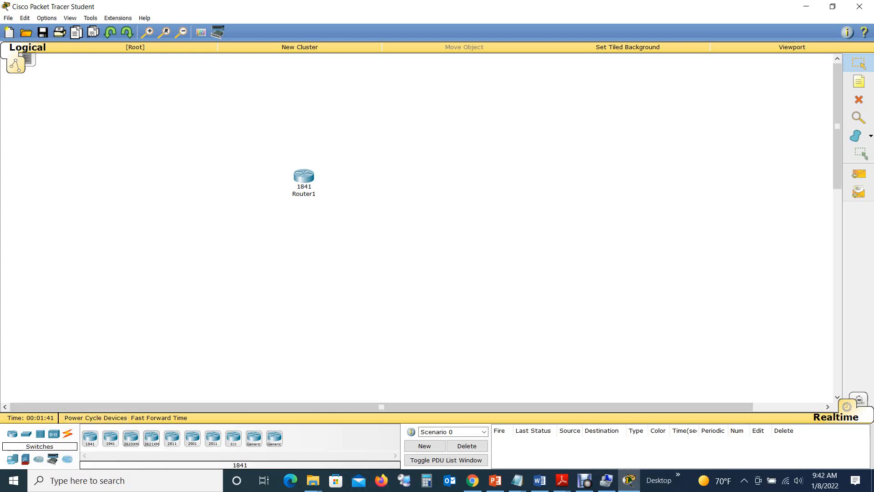
- Try out a generic Bridge-PT below the router, viewing its device window before deleting it
click(26, 433)
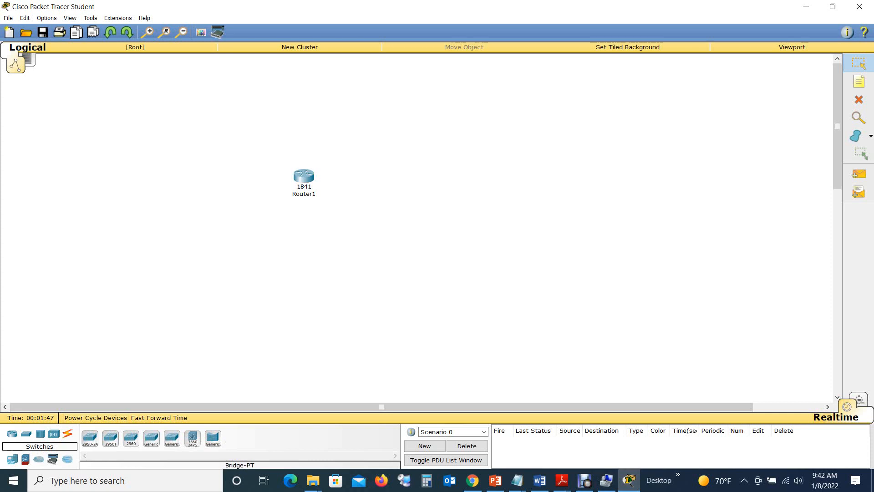
click(212, 438)
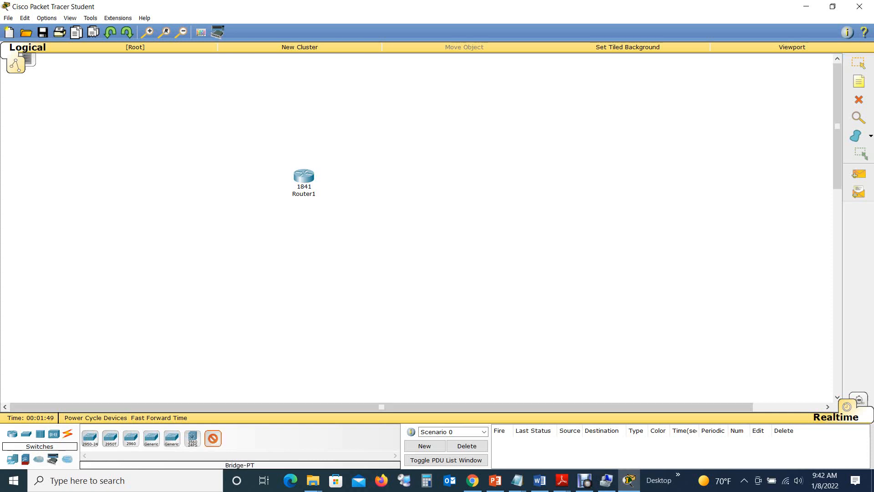
click(290, 228)
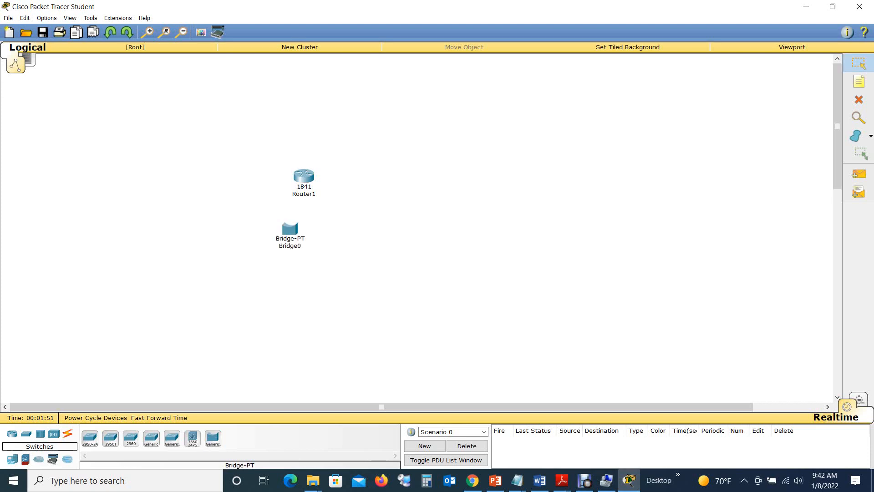
click(290, 229)
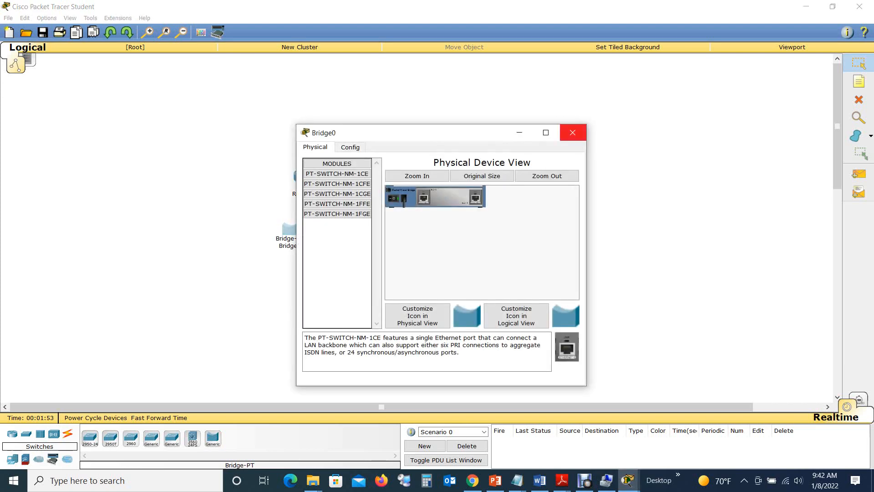
click(573, 132)
key(Delete)
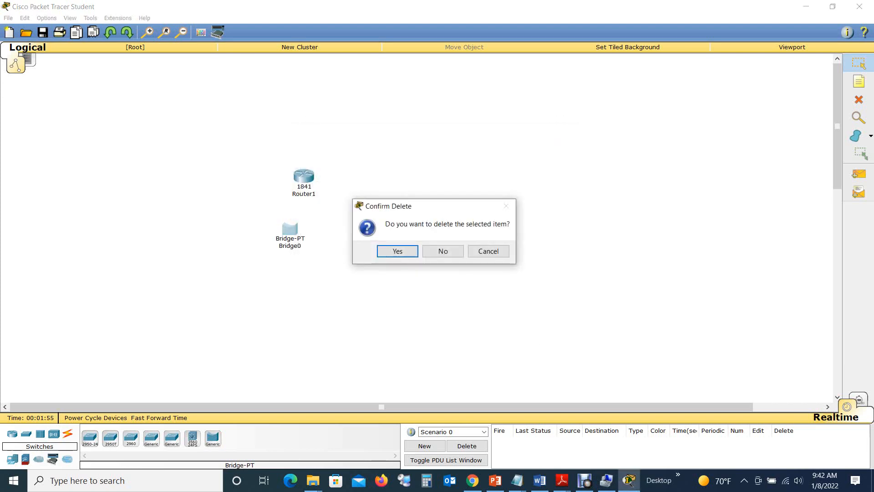
key(Return)
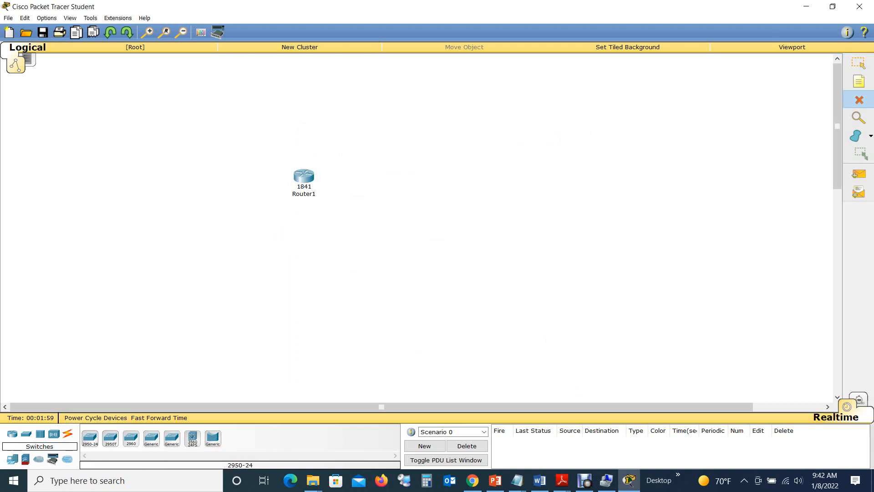
- Place a 2950-24 switch below the 1841 router and move the two devices farther apart
click(90, 438)
click(305, 230)
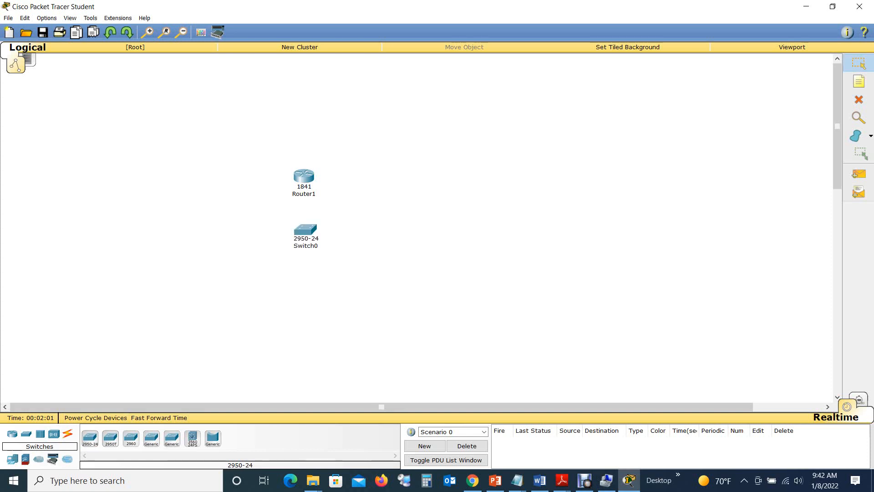
drag(305, 230, 309, 245)
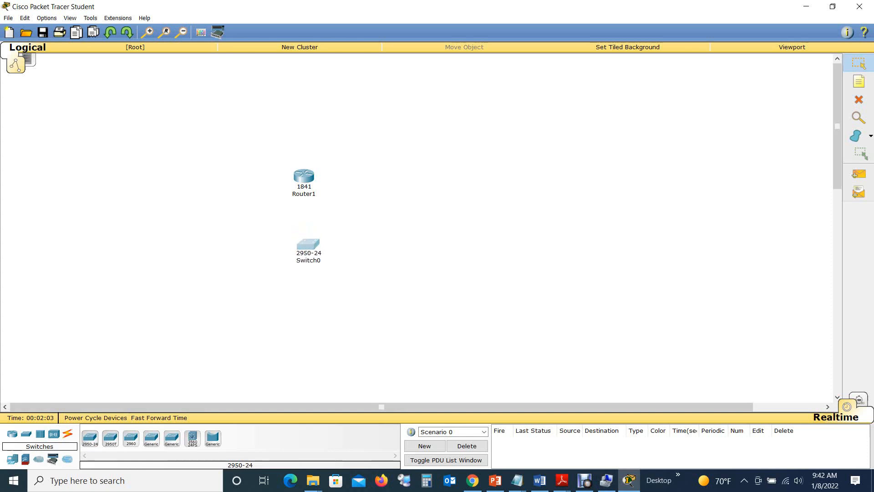
drag(304, 175, 304, 152)
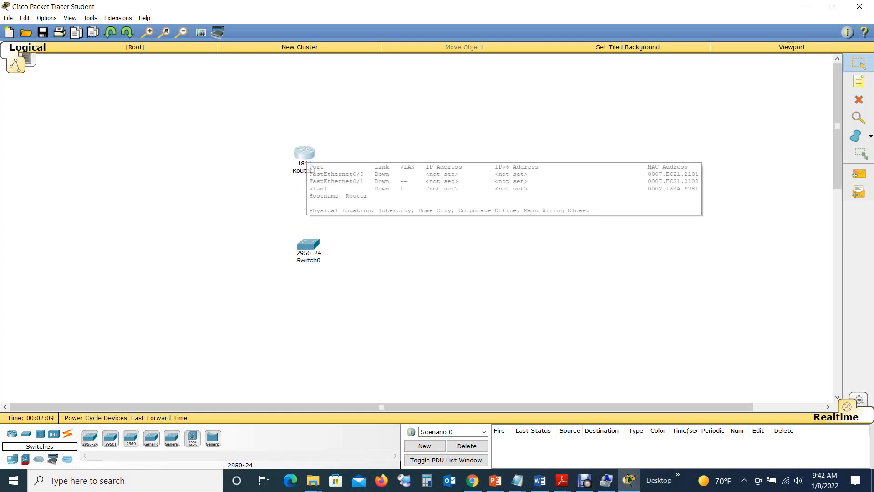
- Maximize the router's device window and examine its Physical Device View enlarged beyond the original size
click(304, 153)
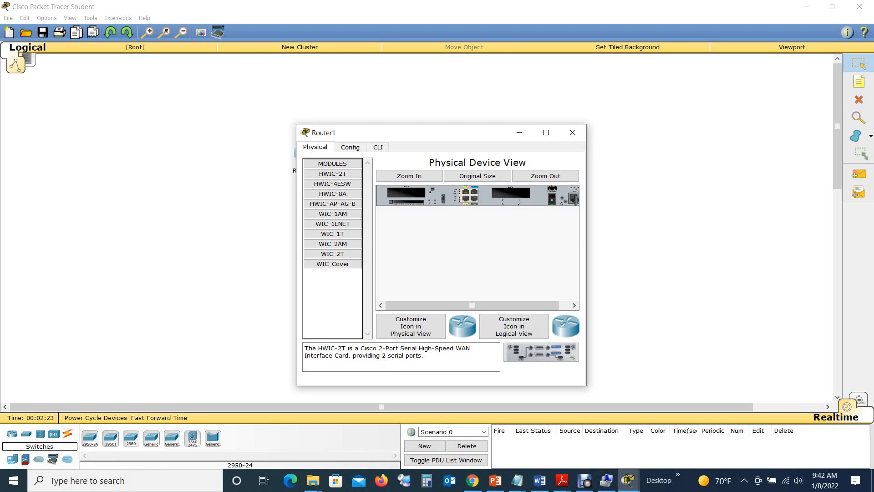
click(546, 133)
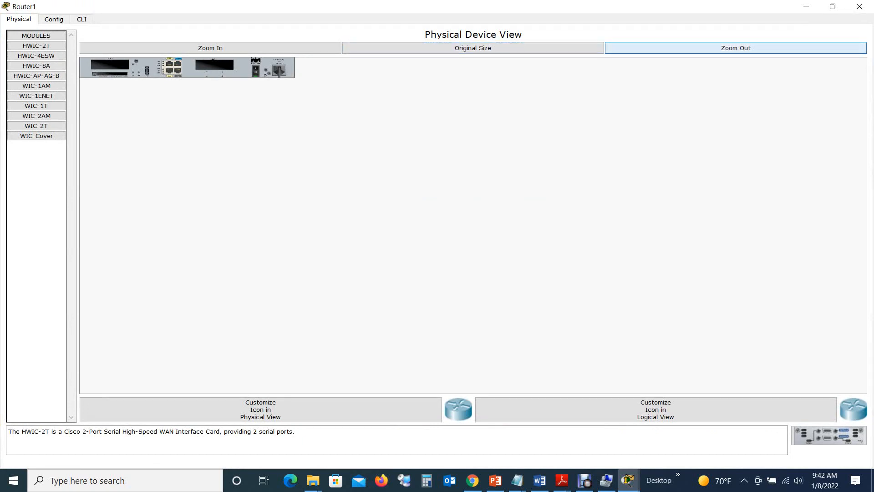
click(735, 48)
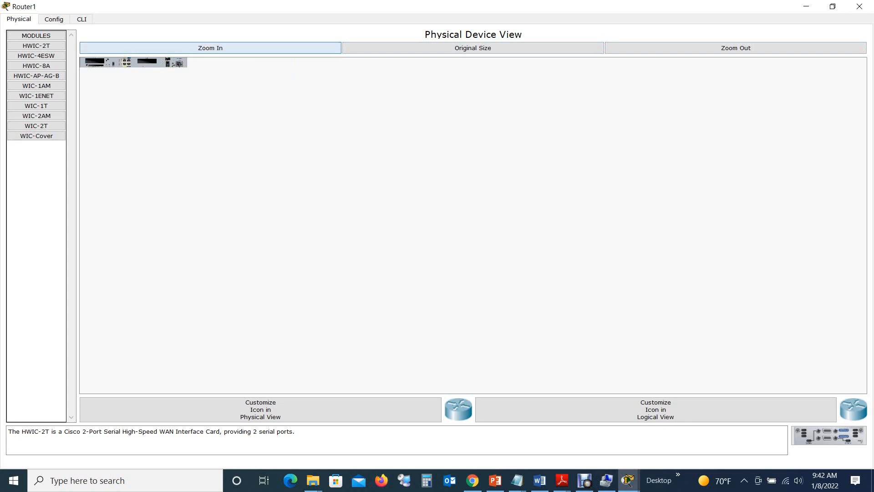
click(210, 47)
click(211, 48)
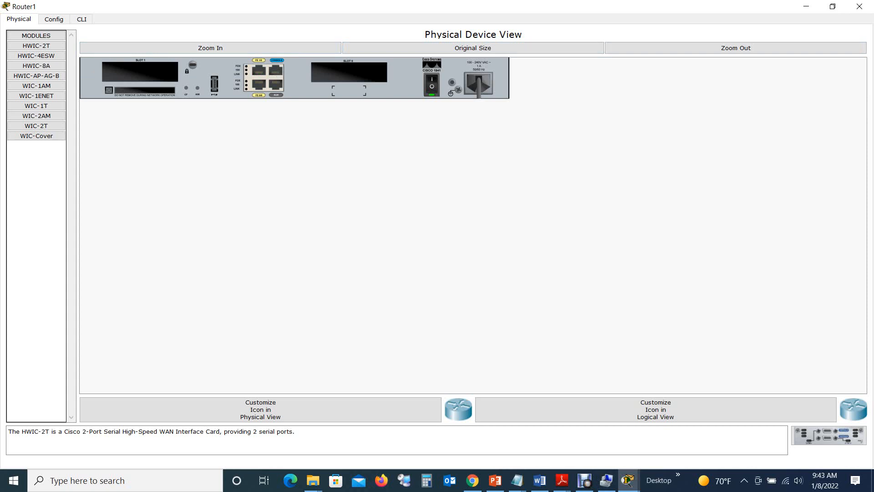
- Try to add an HWIC-4ESW module to the router's slot 1 while its power is on
click(431, 86)
click(431, 86)
drag(37, 56, 140, 72)
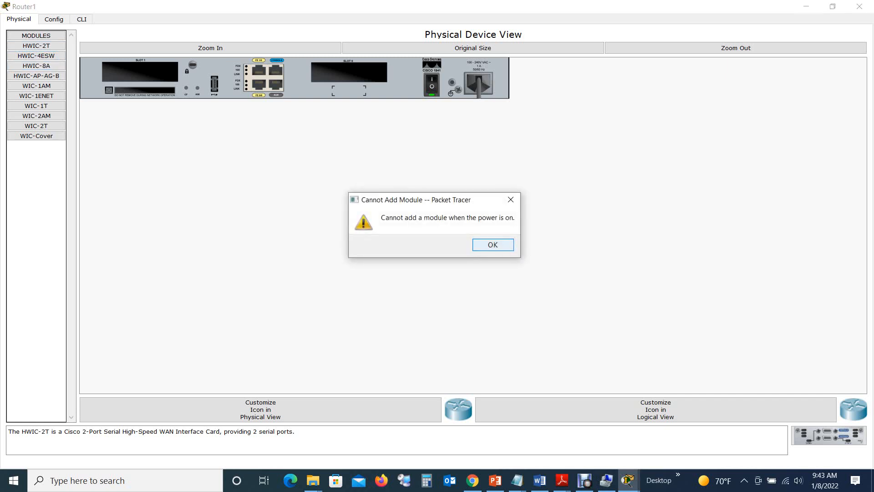
click(493, 245)
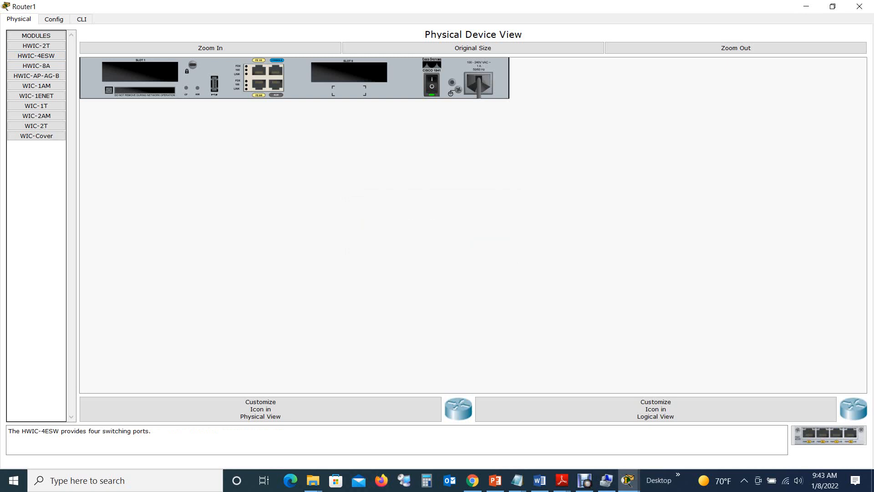
- Power off the router and install HWIC-4ESW modules in slot 1 and slot 0
click(433, 85)
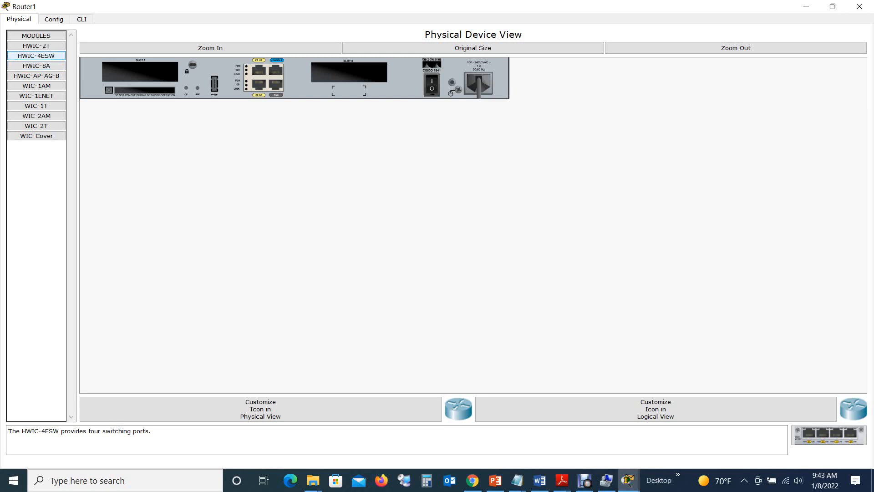
click(36, 55)
drag(37, 56, 140, 73)
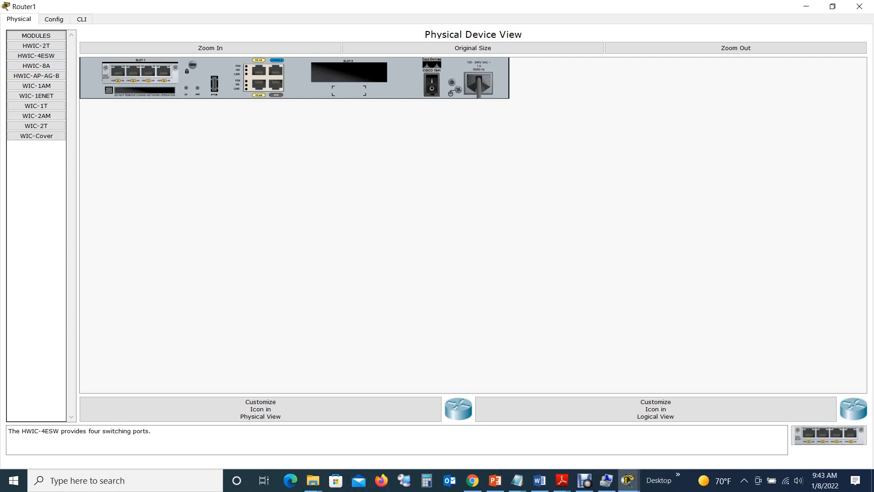
drag(154, 71, 38, 182)
mouse_move(140, 72)
mouse_down()
mouse_move(38, 76)
mouse_move(50, 58)
mouse_move(139, 73)
mouse_up()
click(36, 56)
drag(37, 56, 349, 76)
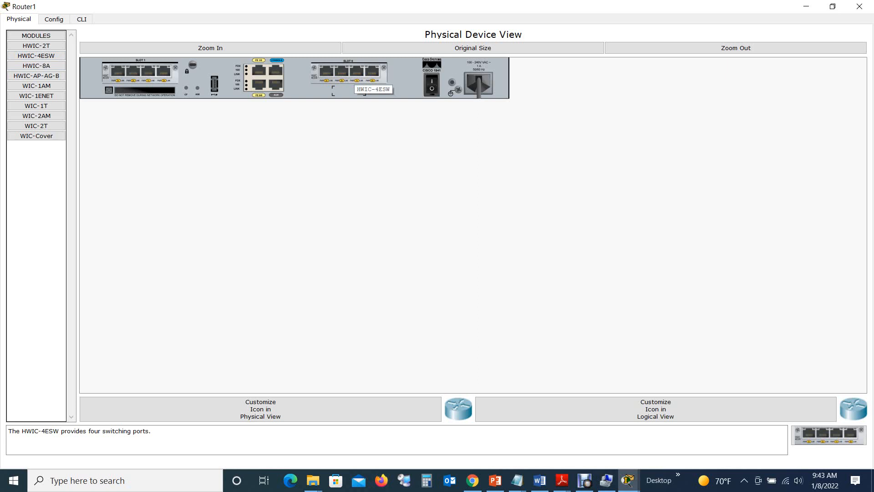
- Remove the HWIC-4ESW modules from both router slots
drag(353, 76, 350, 76)
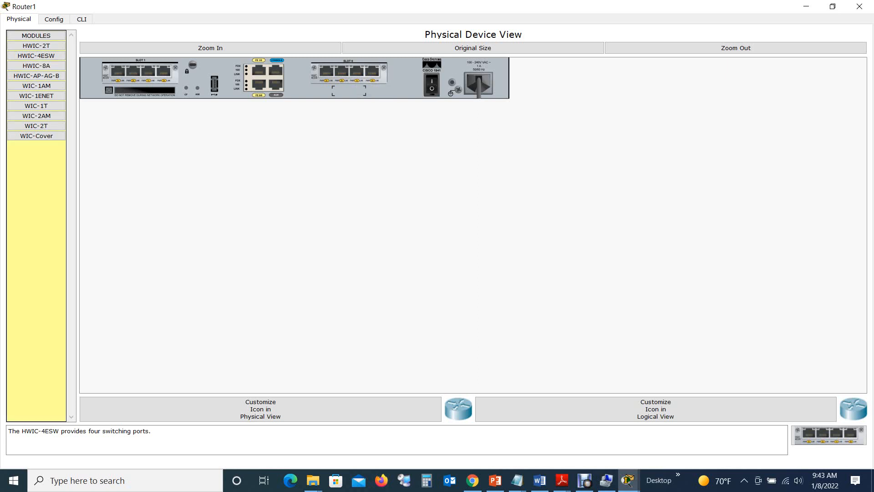
drag(141, 73, 51, 86)
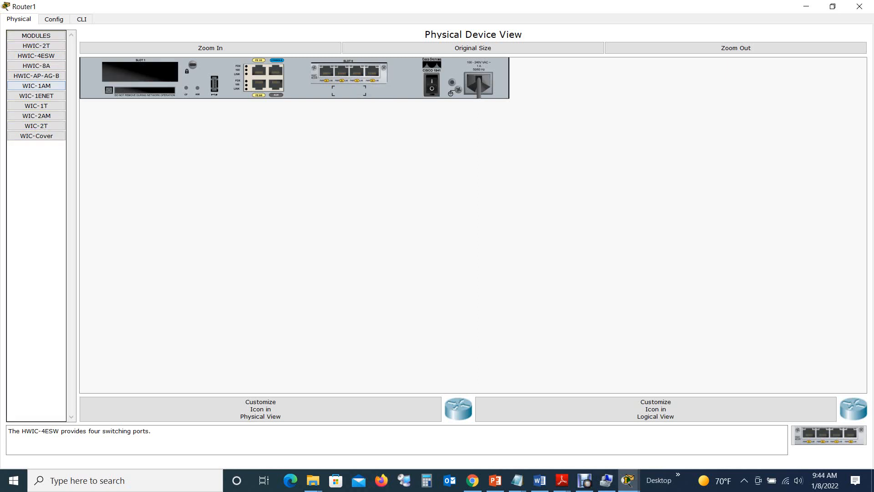
drag(349, 74, 37, 106)
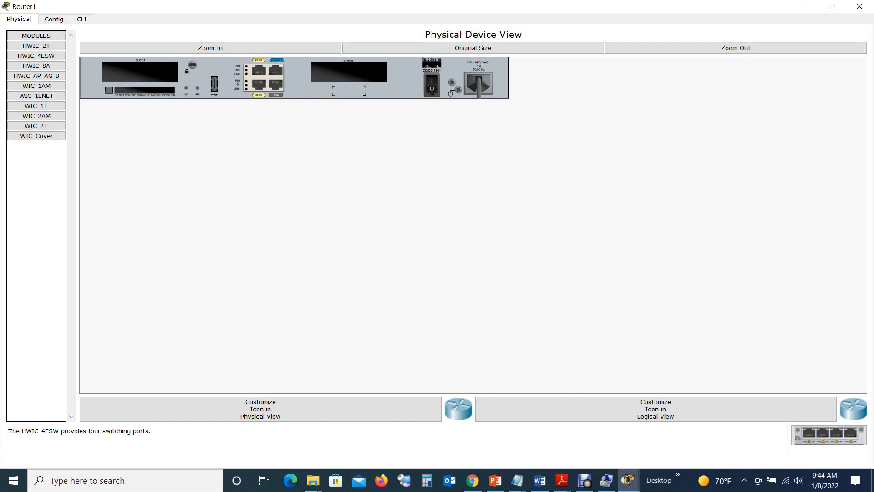
- Power the router back on and try to open its Config settings
click(55, 19)
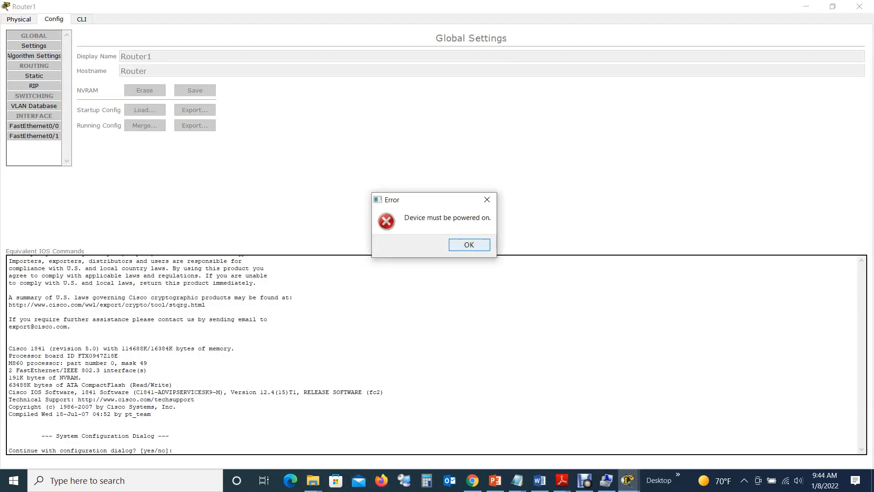
click(470, 245)
click(432, 85)
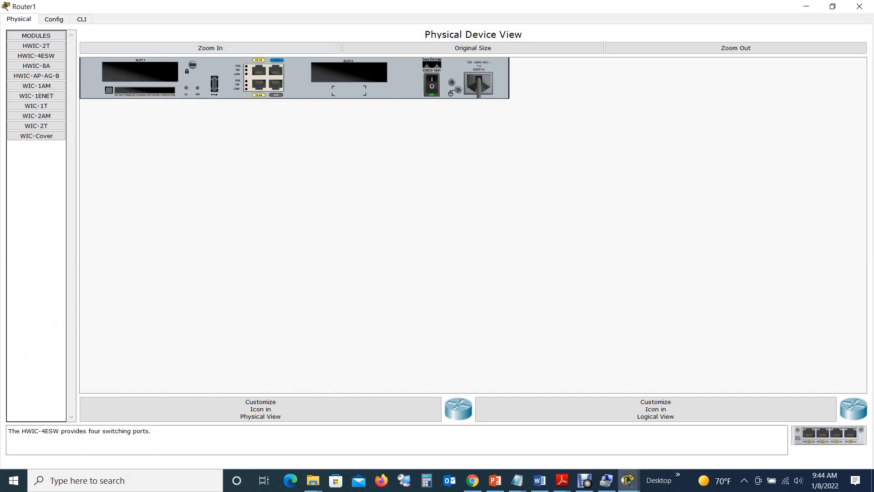
click(53, 19)
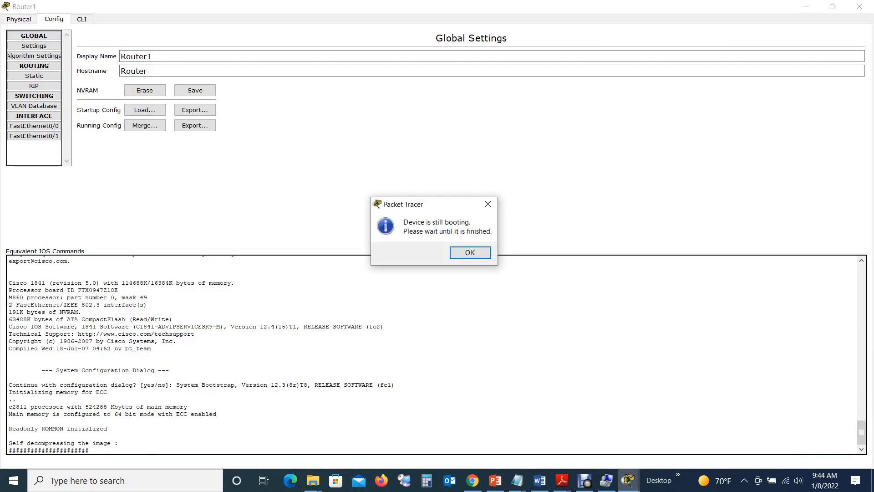
click(470, 252)
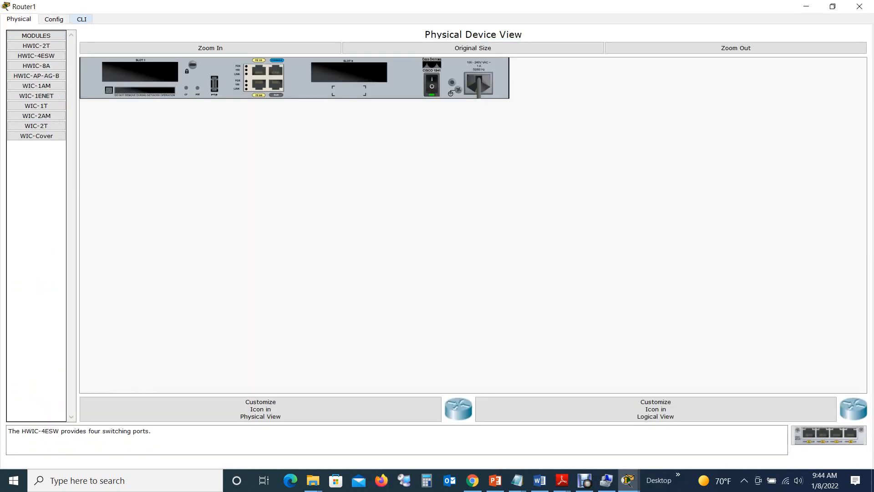
- Open the router's command line, answer no to the initial configuration dialog, and reach the Router> prompt
click(81, 19)
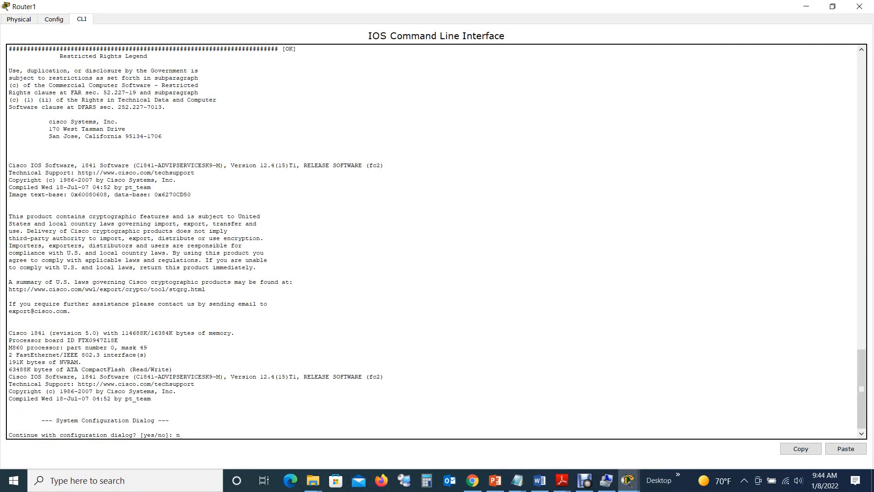
text(0)
key(Return)
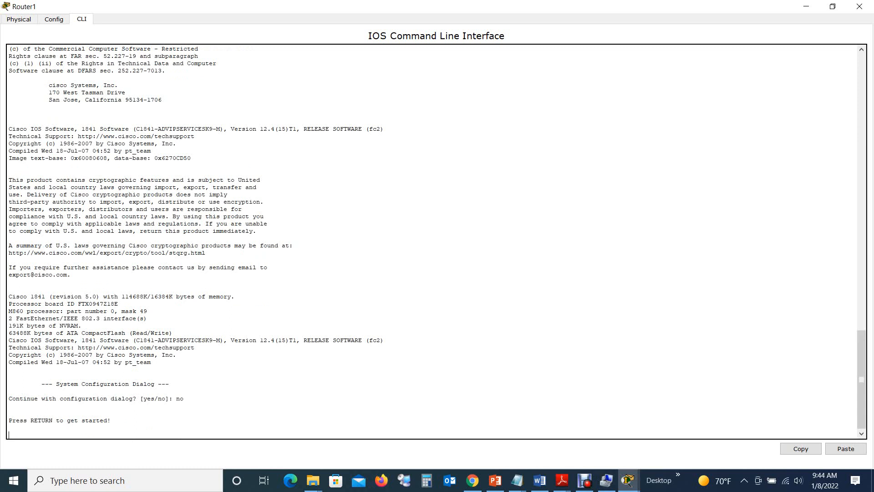
key(Return)
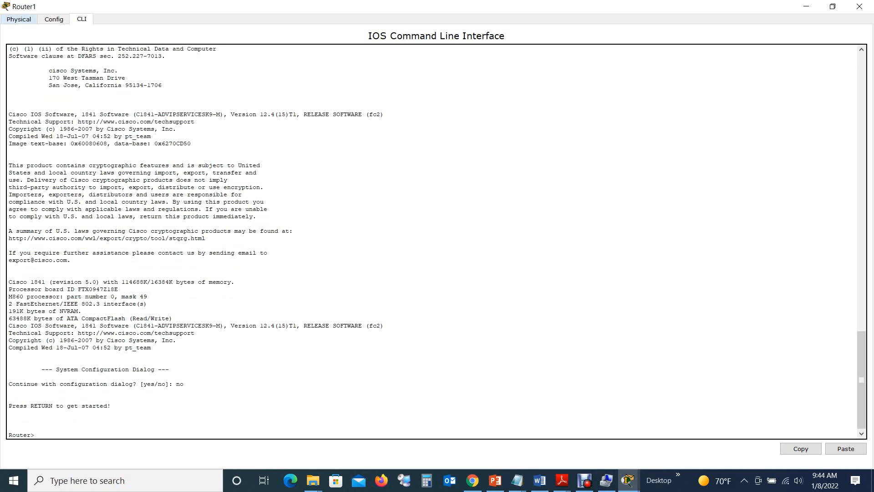
- Power the router off and back on in its physical device view
click(18, 19)
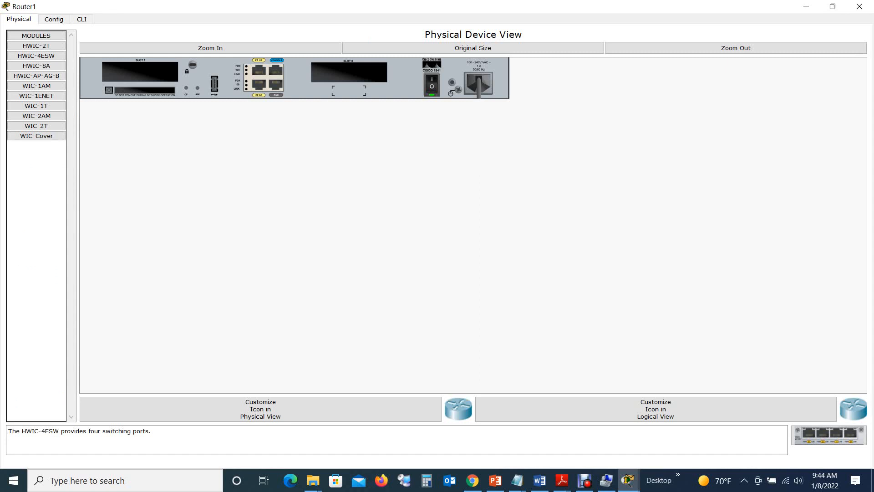
click(431, 86)
click(432, 86)
- After the reboot, answer no to the configuration dialog, start the command-line session at the Router> prompt, and close the router window
click(82, 19)
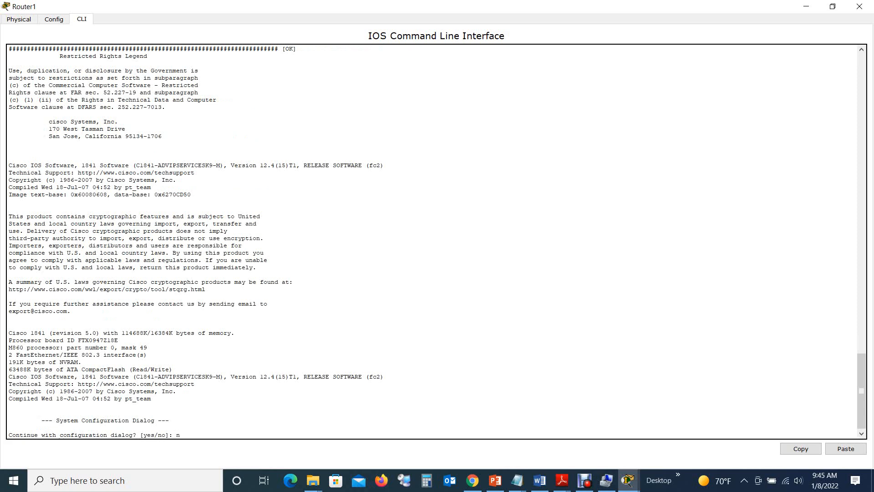
key(Return)
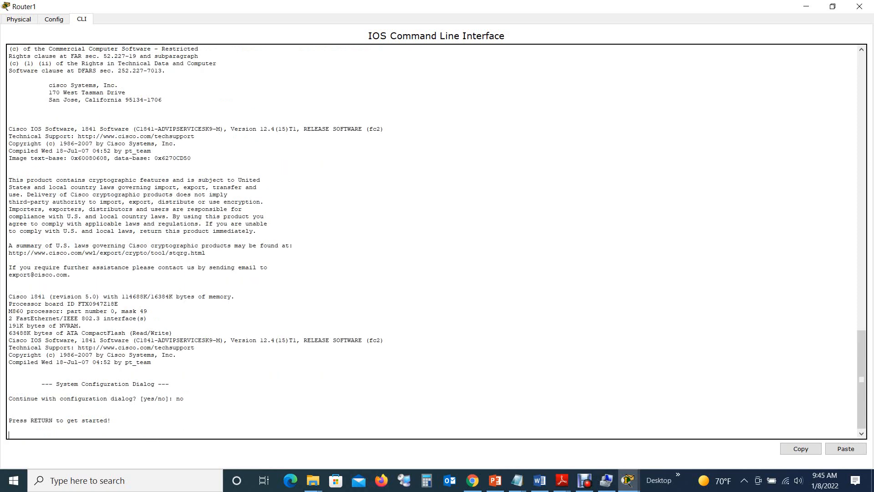
key(Return)
key(Return)
key(Return)
key(Return)
key(Return)
key(Return)
key(Return)
key(Return)
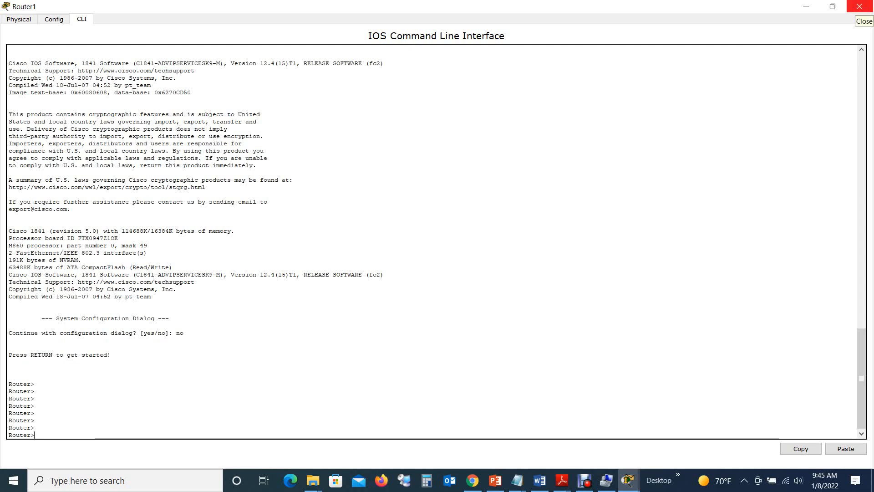
click(860, 6)
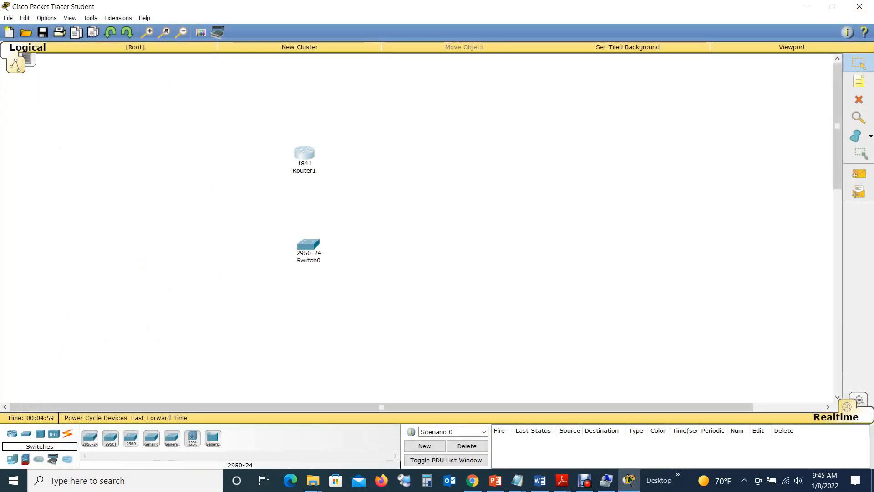
- Reopen Router1 from the workspace and display its global configuration settings
click(304, 154)
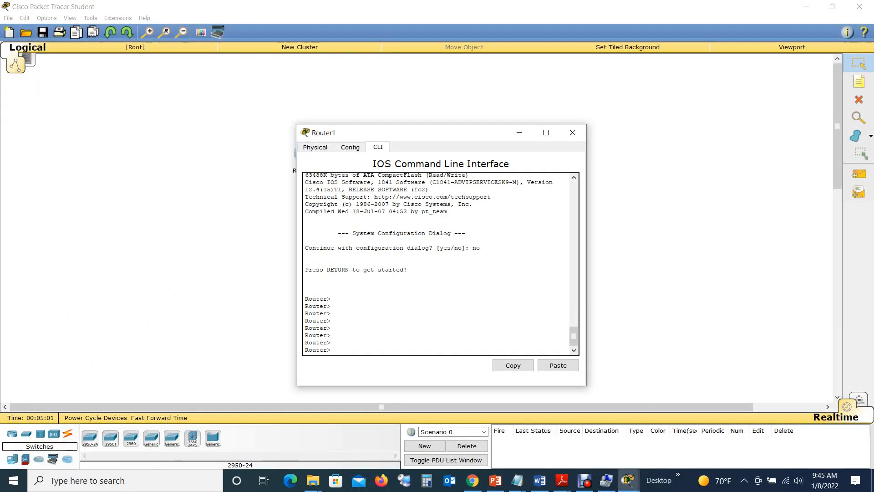
click(350, 147)
click(315, 147)
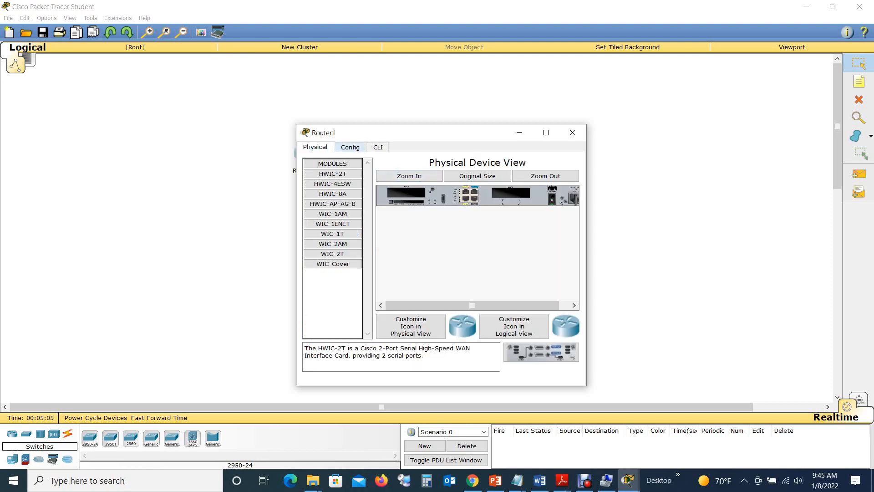
click(350, 147)
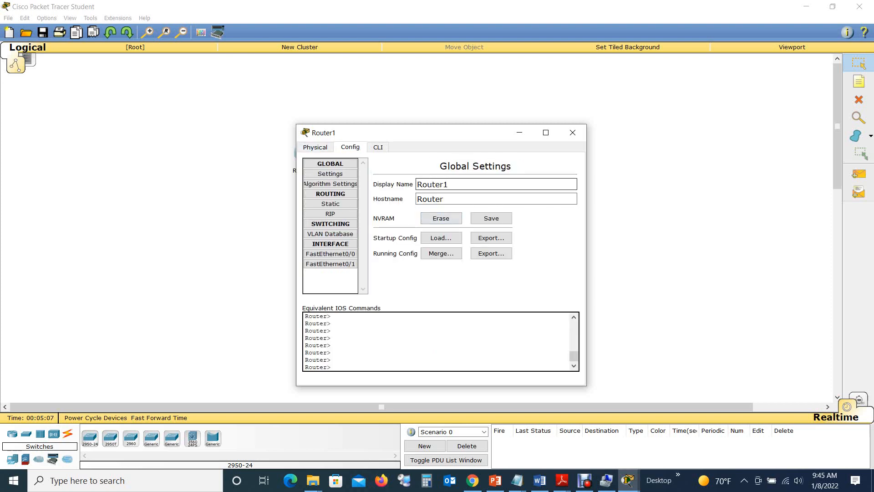
- Collapse the Global, Routing and Switching setting groups, and expand Routing and Global again
click(330, 163)
click(330, 174)
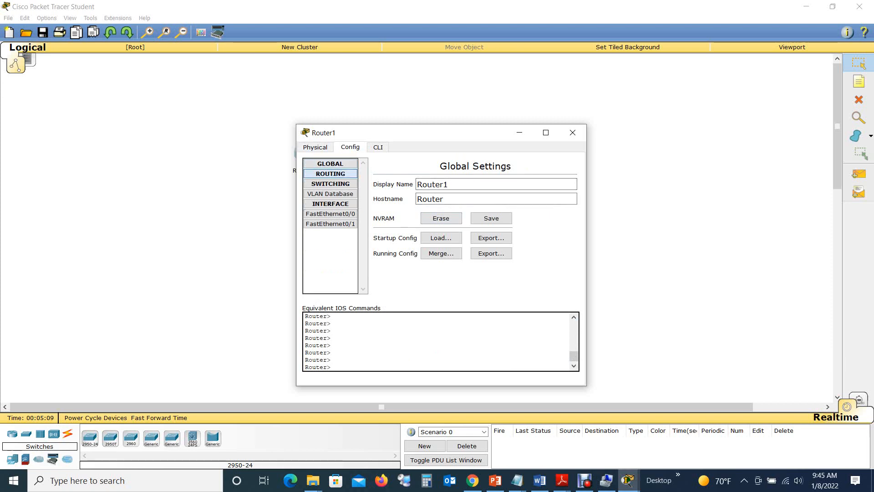
click(331, 183)
click(330, 173)
click(331, 164)
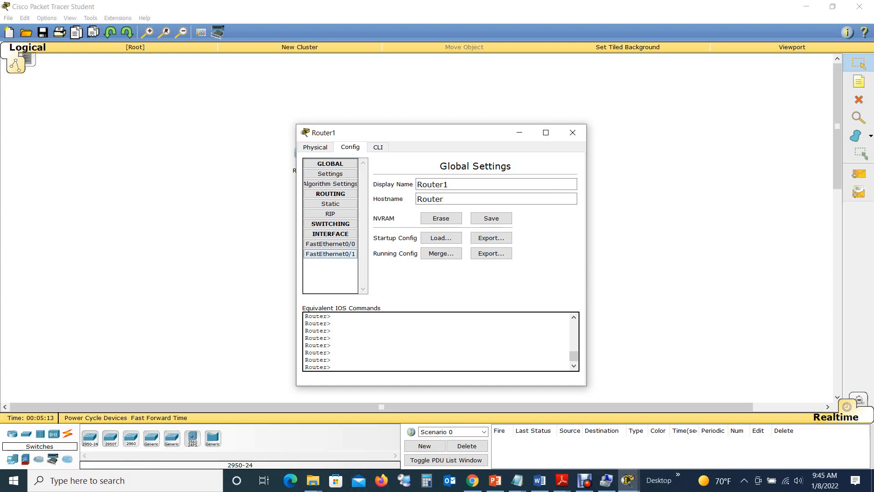
- View the FastEthernet0/0 and FastEthernet0/1 interface settings, check the resulting commands in the command line, and close the router window
click(331, 244)
click(331, 254)
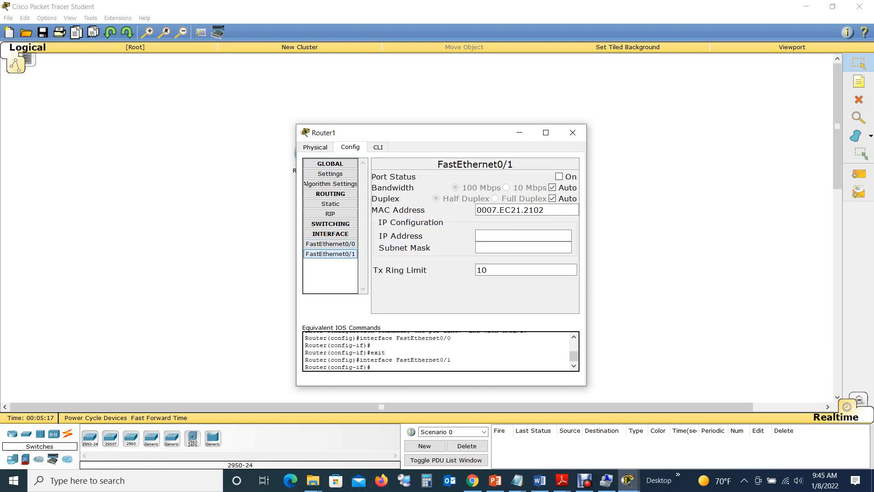
click(379, 147)
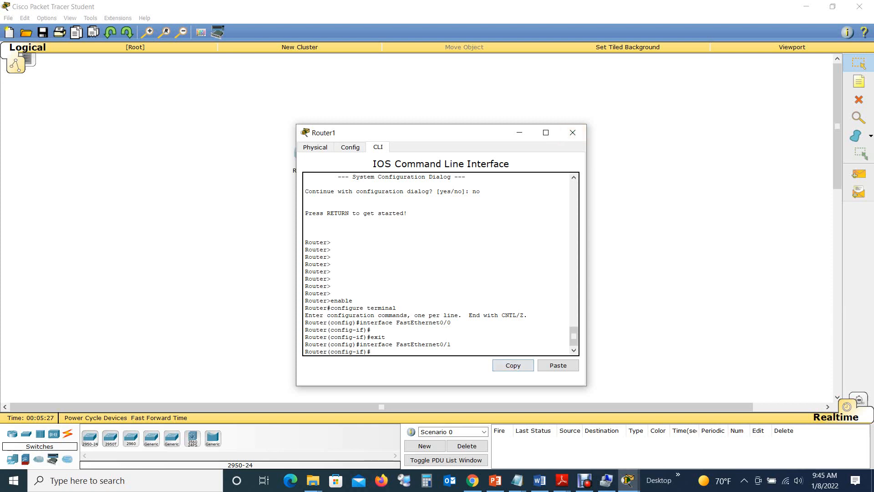
click(573, 132)
- Reopen Router1, restart it from the physical device view, and watch its boot output in a maximized command line window
click(302, 155)
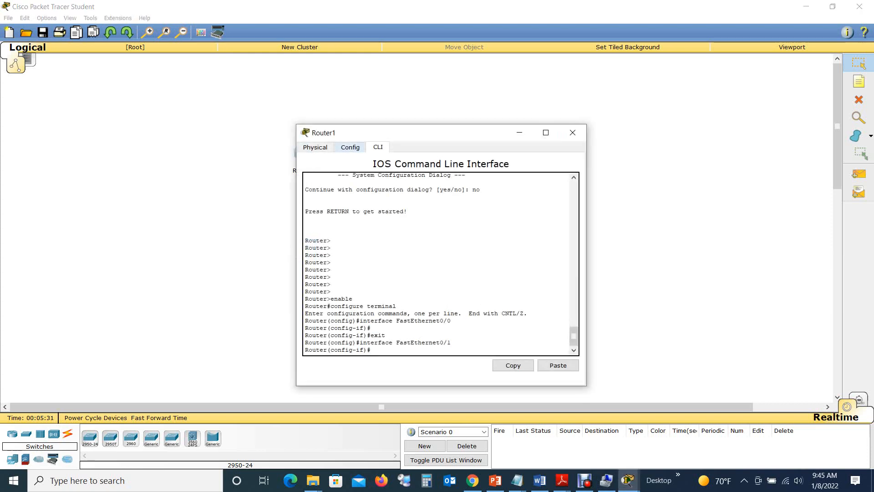
click(315, 147)
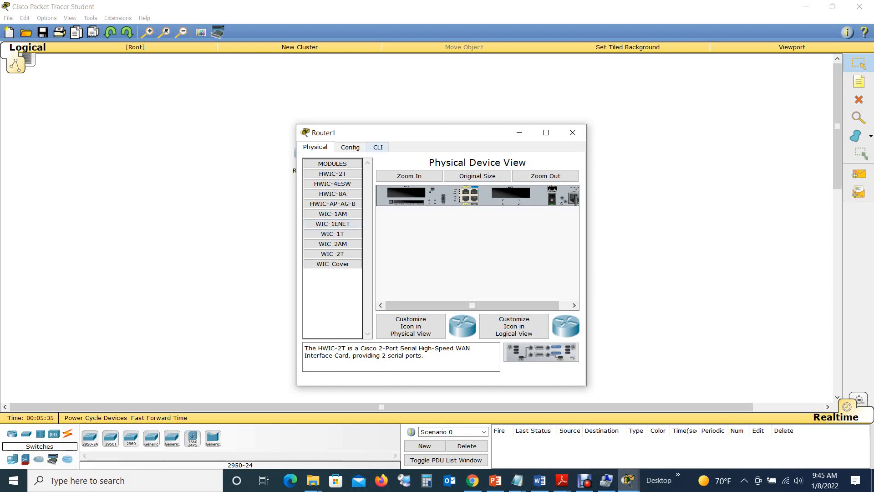
click(378, 147)
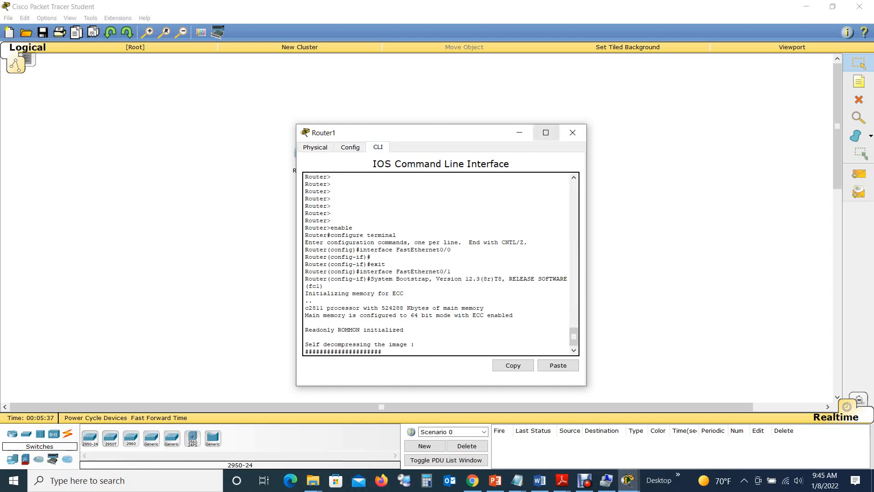
click(546, 132)
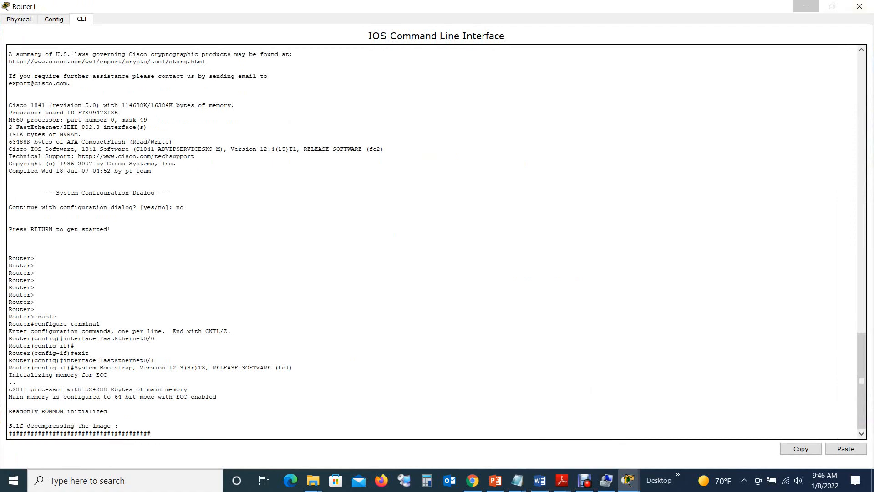
- Minimize the simulator windows, switch to File Explorer, and open Lecture-7-8-9.pptx from the Lecture-7-8-9 folder of Final-Class-Lecture-Batch-4053 in PowerPoint
click(806, 6)
click(806, 6)
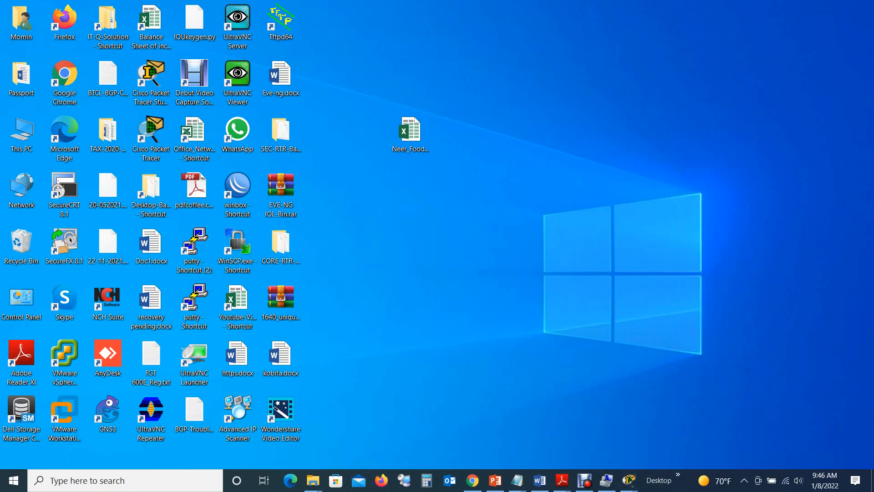
mouse_move(312, 481)
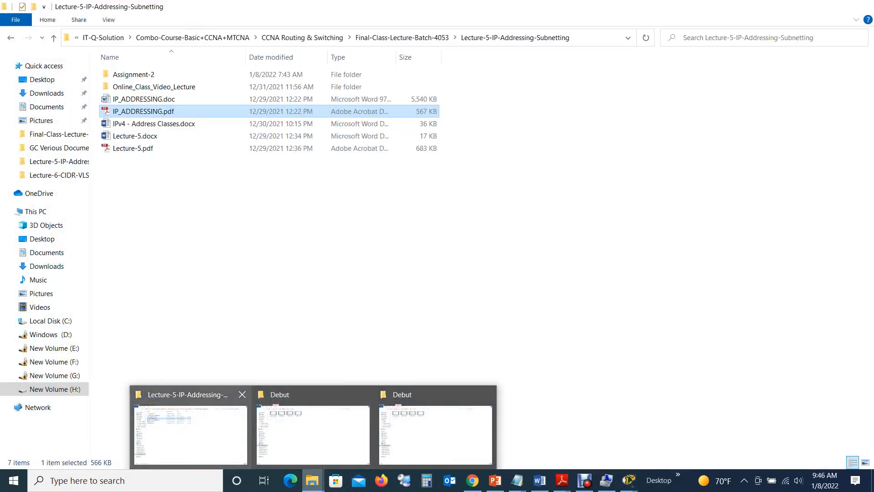
click(191, 432)
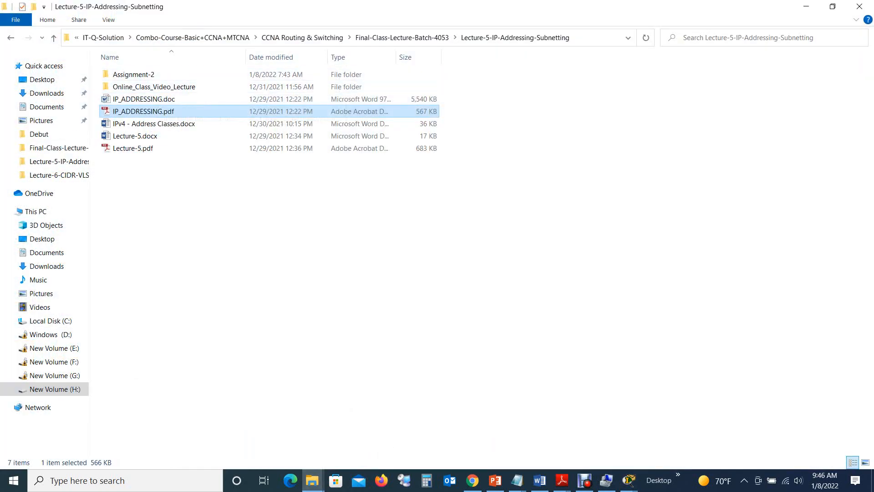
click(402, 38)
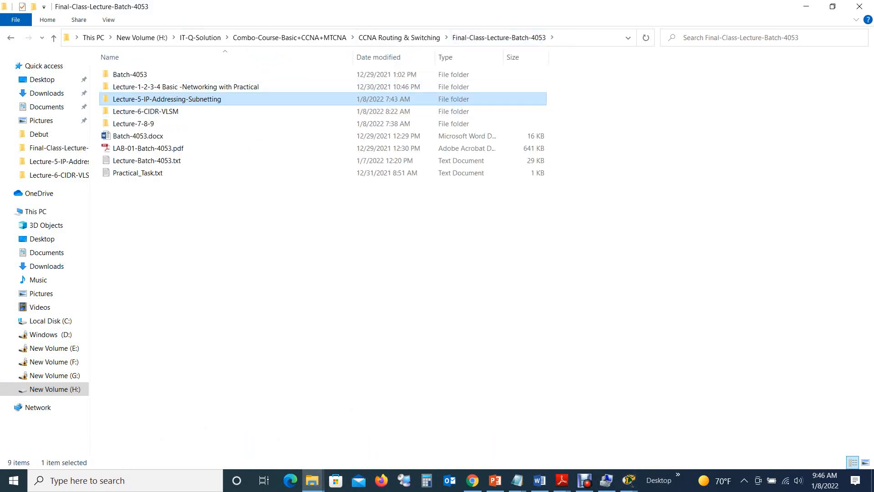
double_click(133, 124)
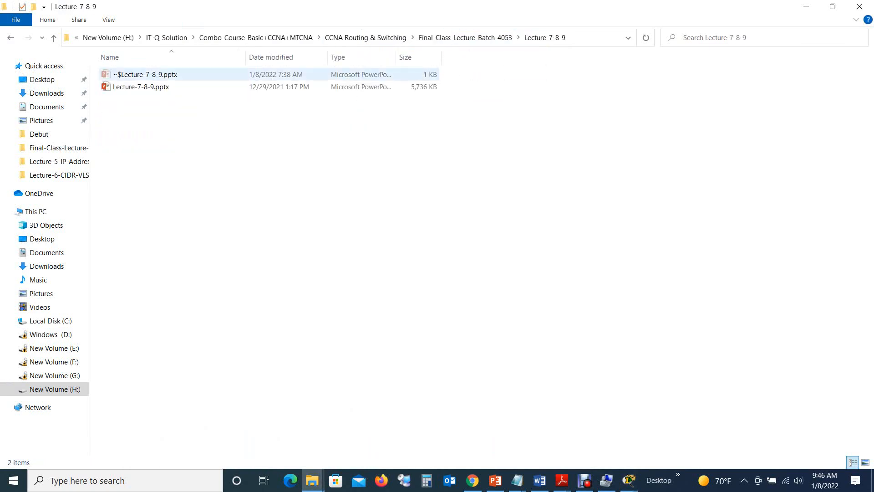
click(141, 86)
double_click(141, 86)
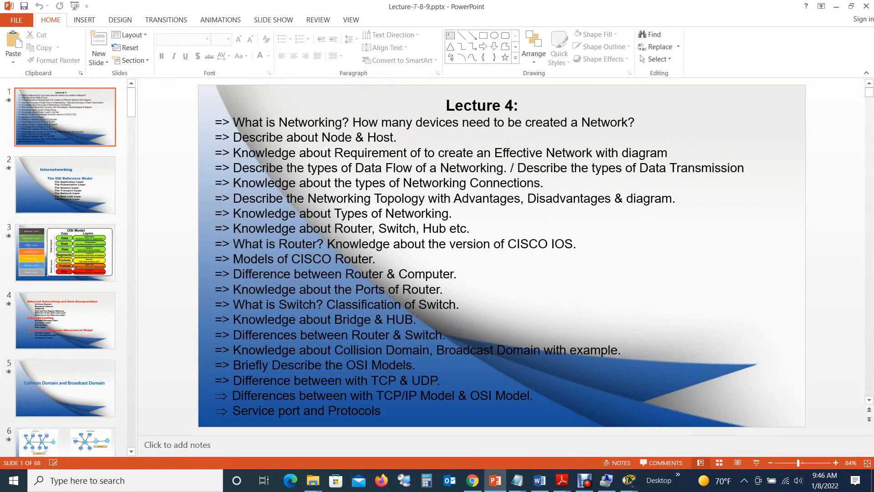
- Show the OSI Model slide and look through the following slide thumbnails on network topology architectures
click(66, 252)
scroll(65, 253, down, 2)
scroll(65, 266, down, 12)
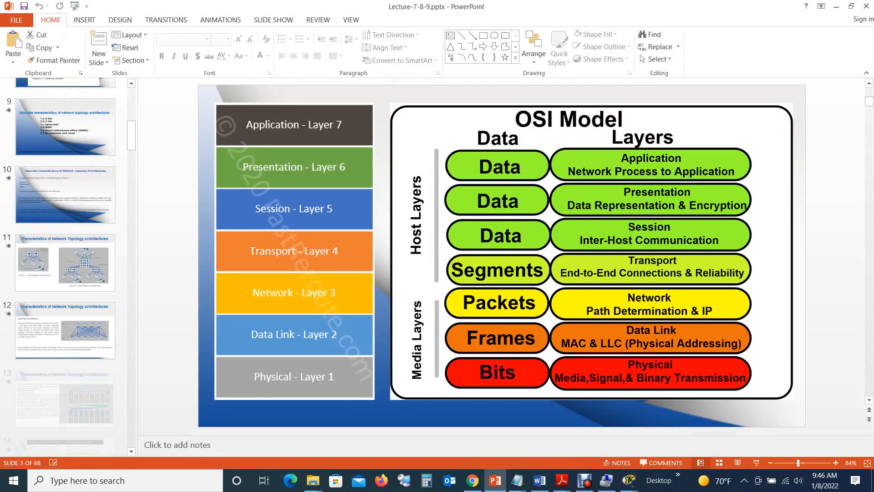